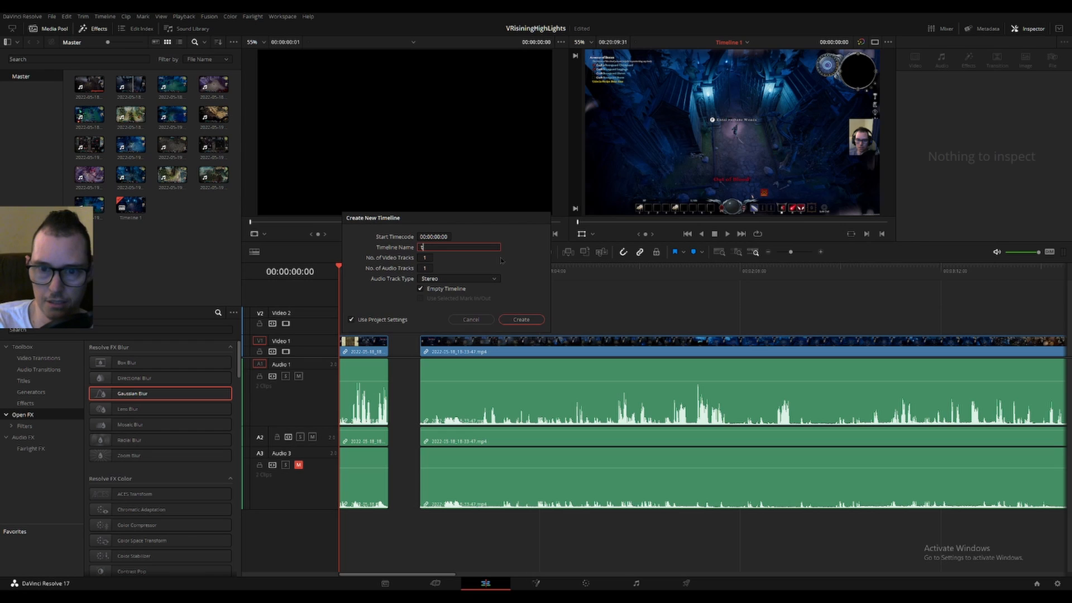
# - Create an empty timeline named tiktok_videotest with a custom resolution of 1080 x 1920 instead of the project settings
pyautogui.write('iktok_videotest')
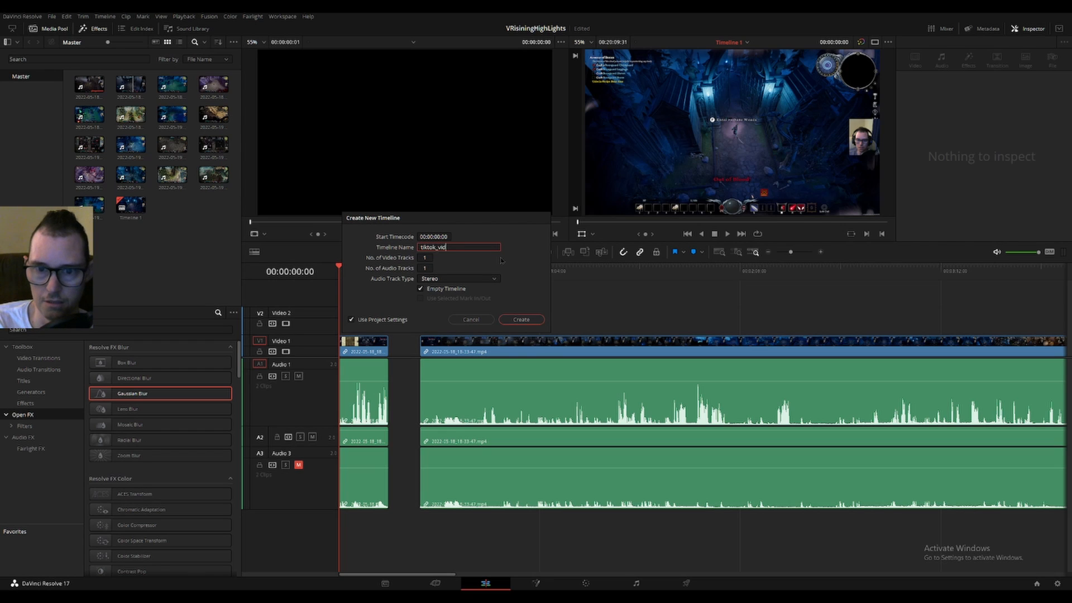
pyautogui.click(351, 320)
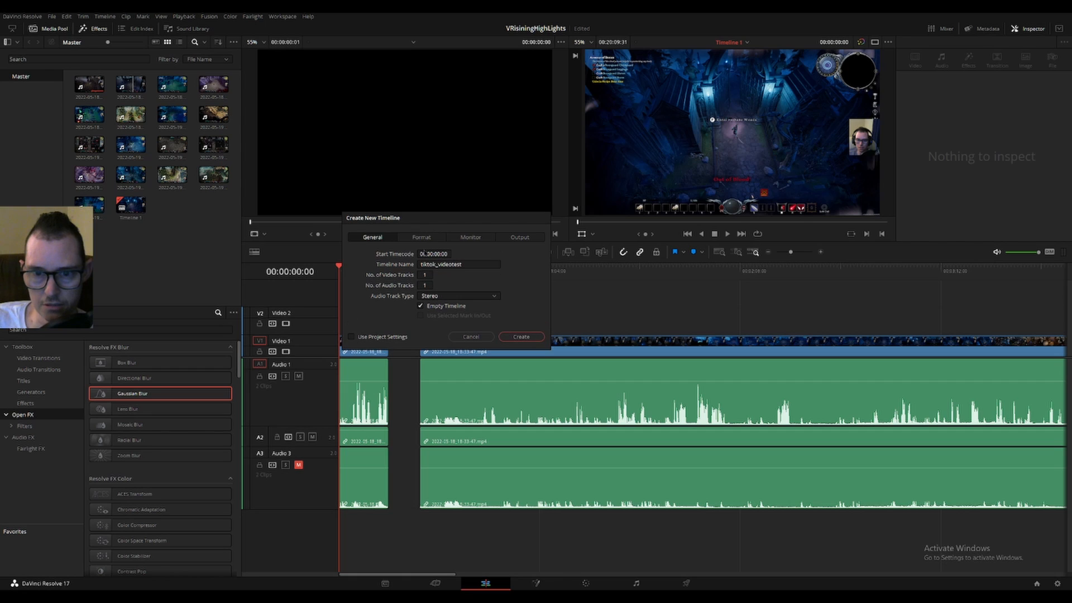
pyautogui.click(422, 239)
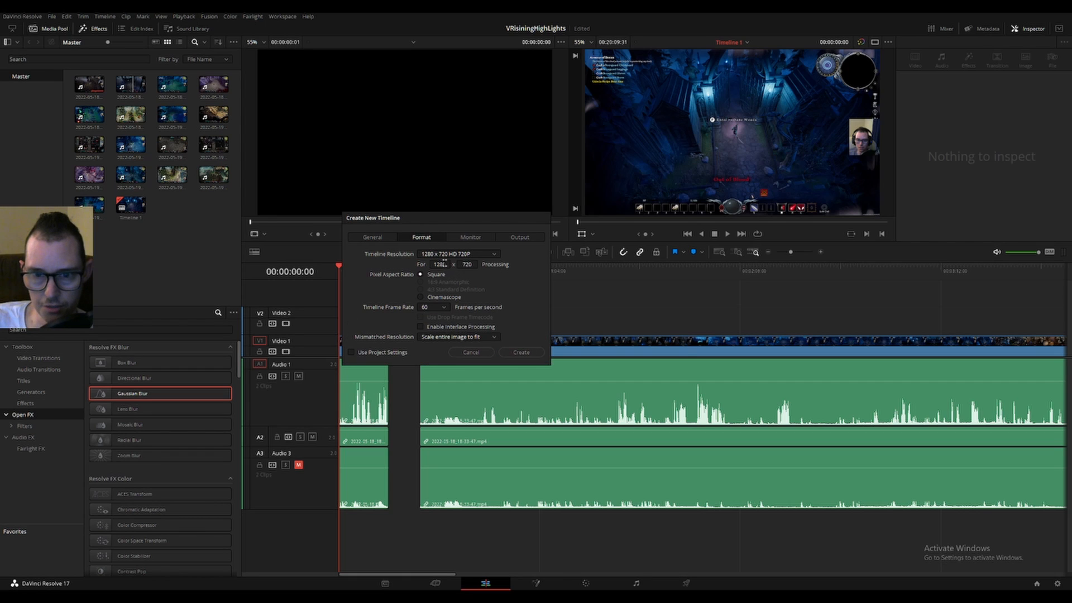
pyautogui.click(437, 256)
pyautogui.click(437, 256)
pyautogui.click(437, 257)
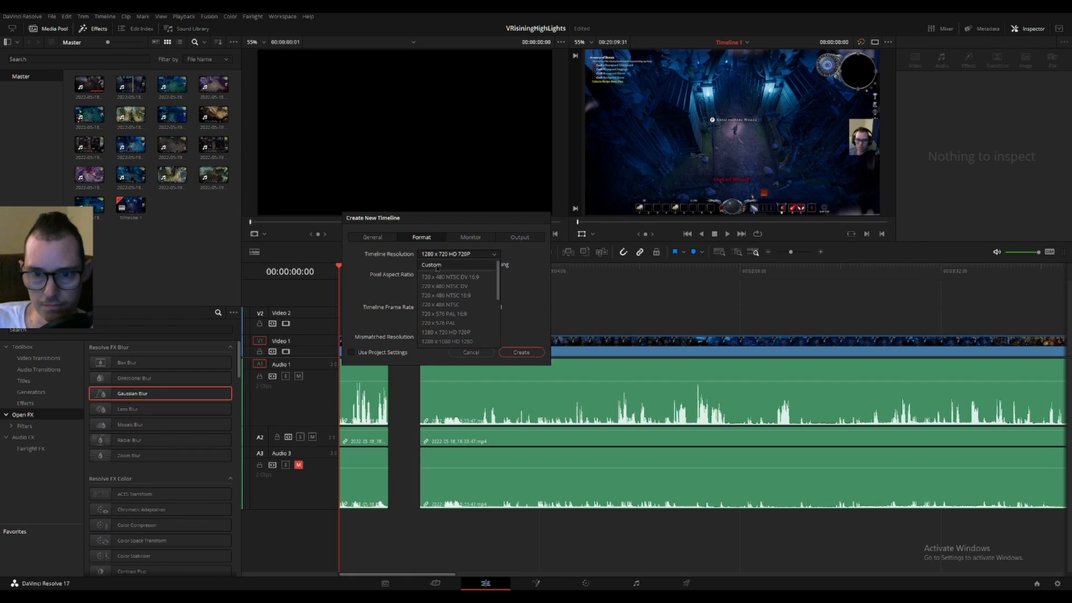
pyautogui.click(437, 266)
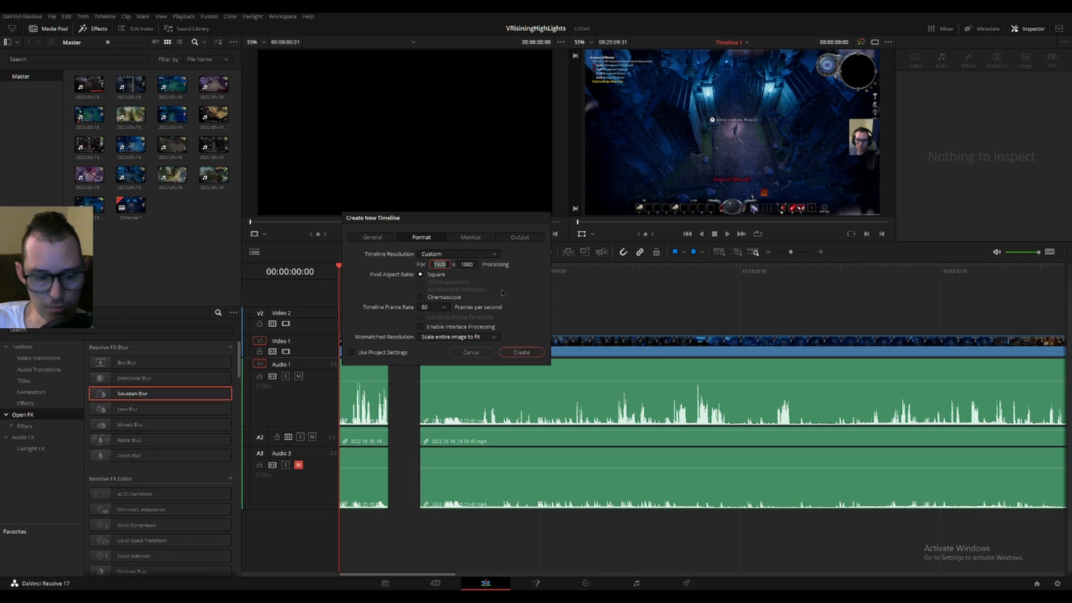
pyautogui.press('BackSpace')
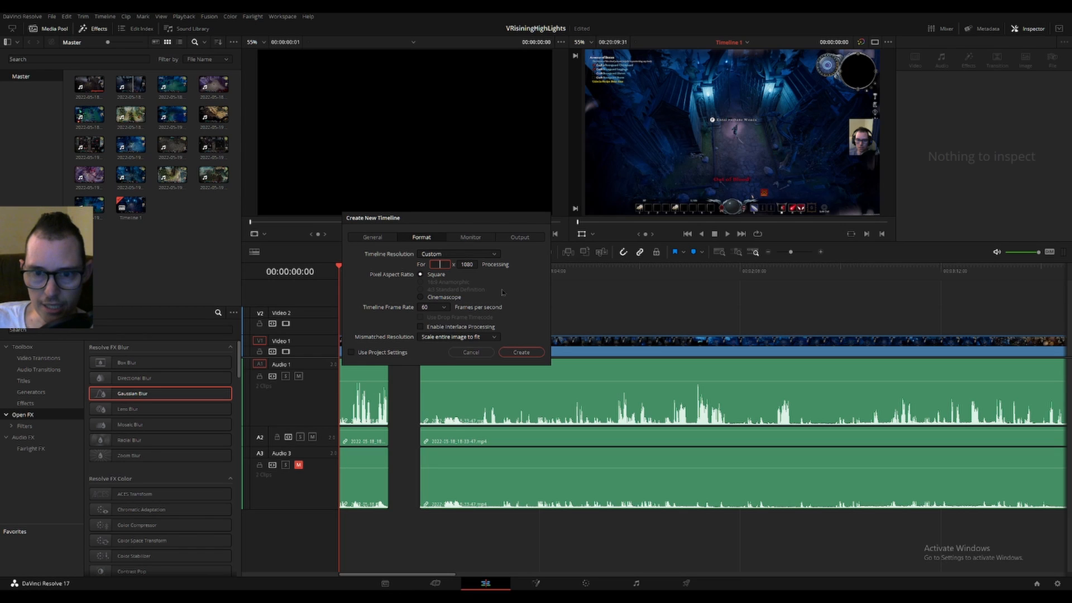
pyautogui.write('1080')
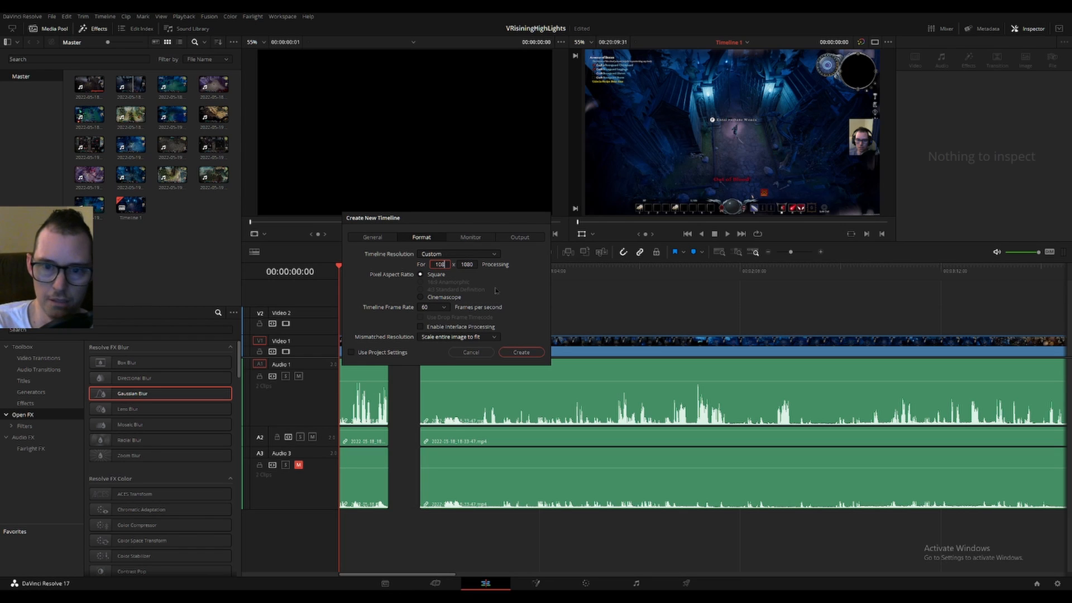
pyautogui.click(466, 265)
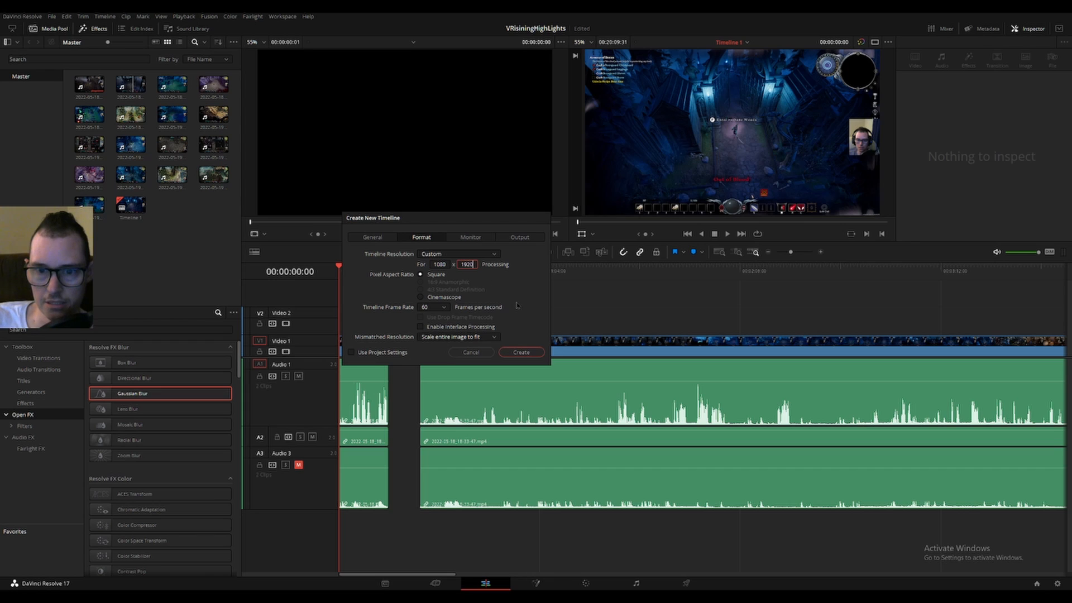
pyautogui.click(522, 352)
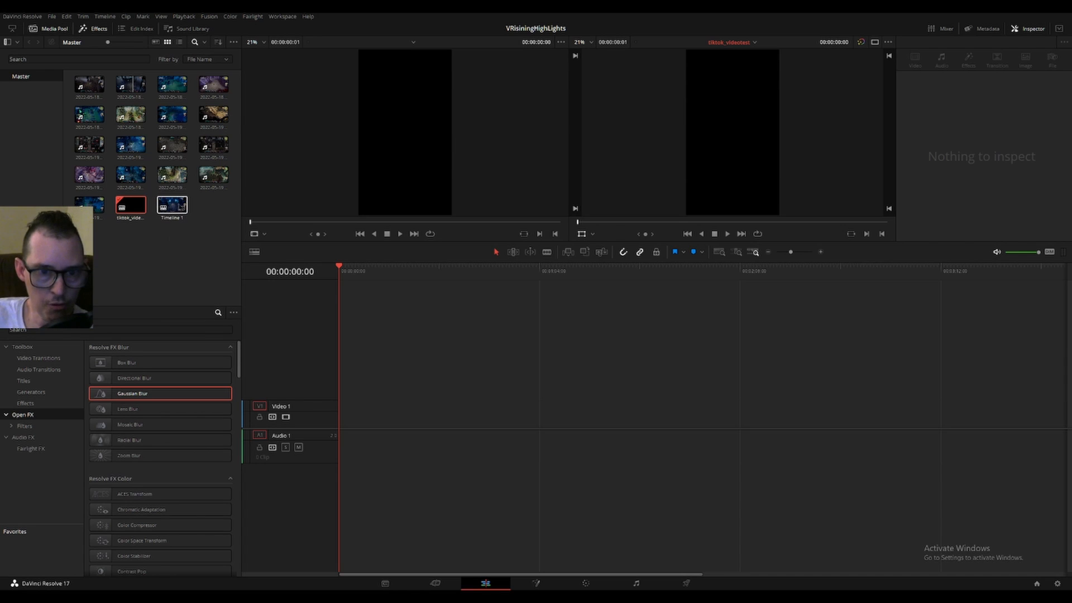
# - Open Timeline 1 and copy its short first clip together with all three audio tracks
pyautogui.doubleClick(172, 205)
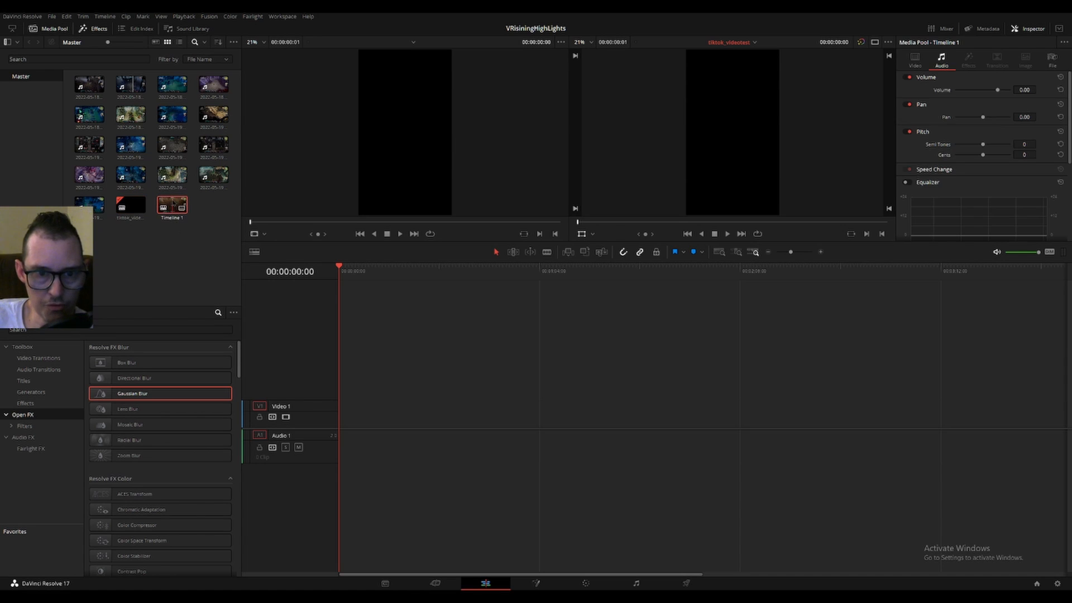
pyautogui.moveTo(350, 398); pyautogui.dragTo(347, 518)
pyautogui.rightClick(359, 400)
pyautogui.click(389, 554)
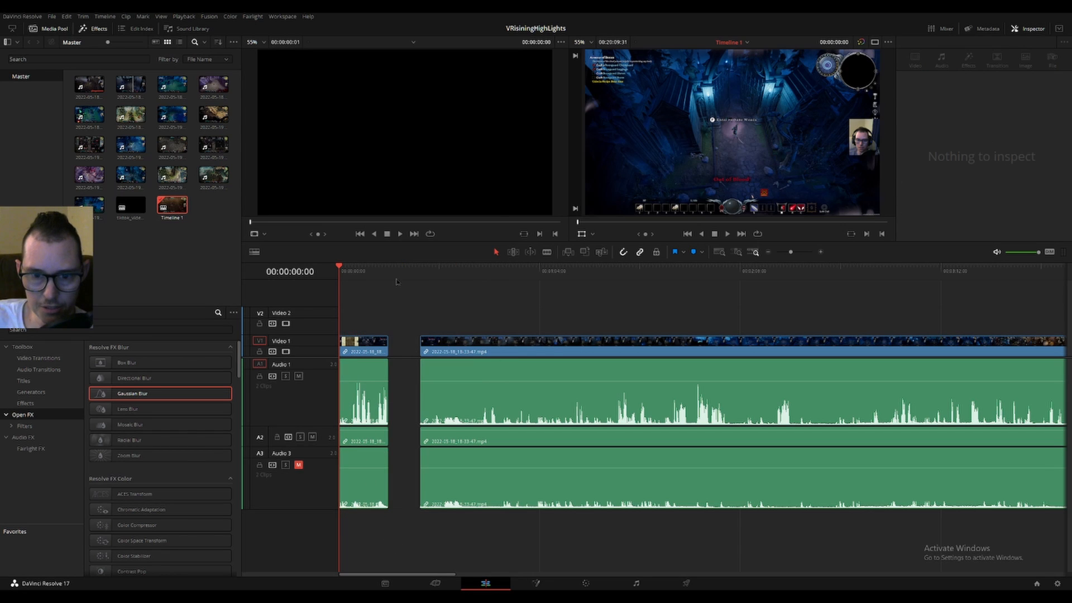
pyautogui.moveTo(390, 362); pyautogui.dragTo(363, 509)
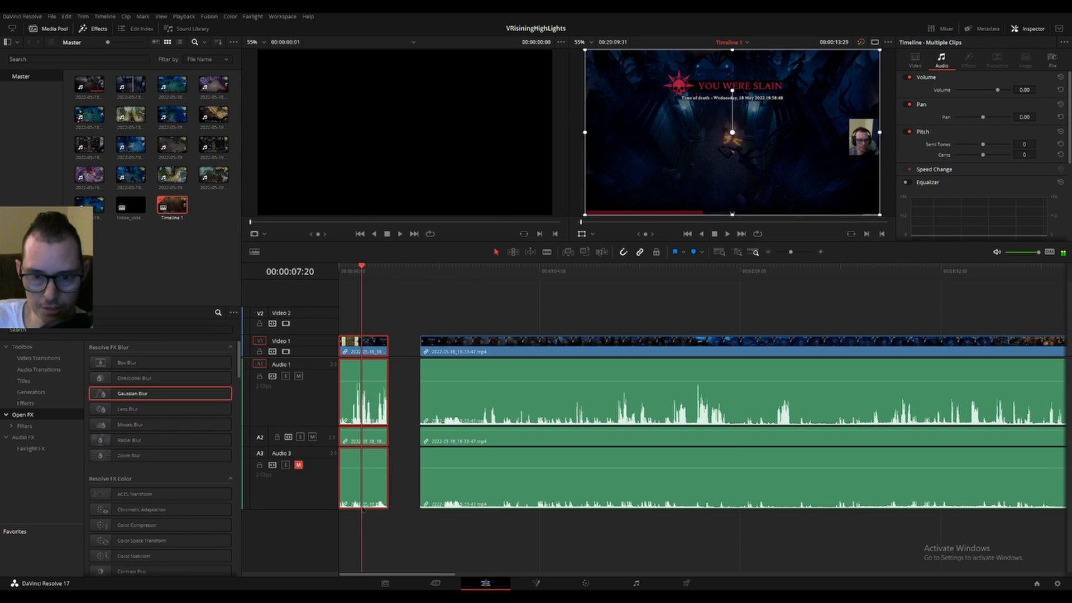
pyautogui.rightClick(370, 344)
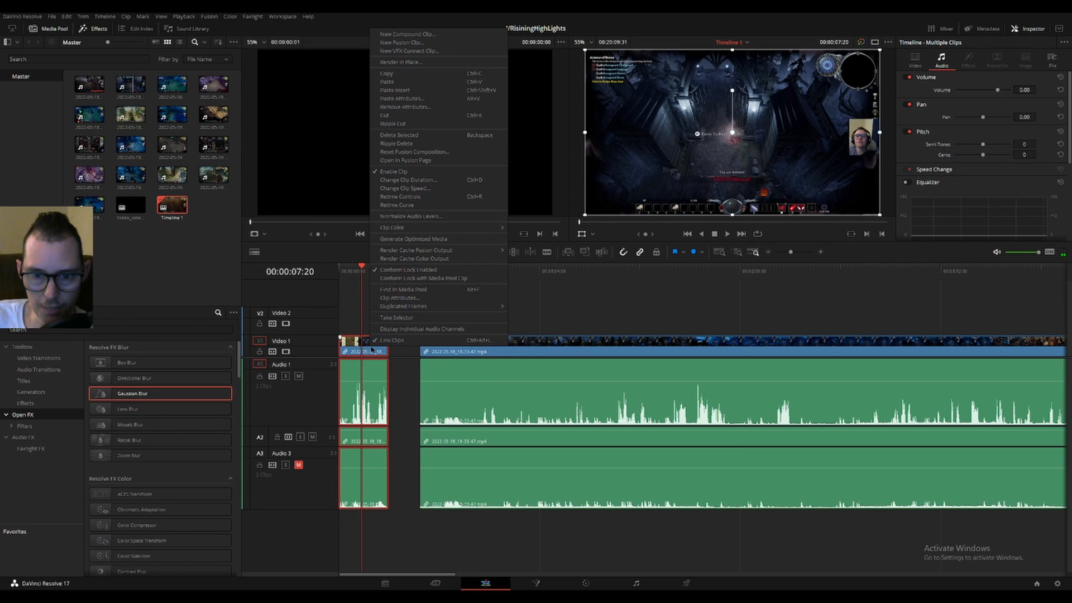
pyautogui.click(390, 74)
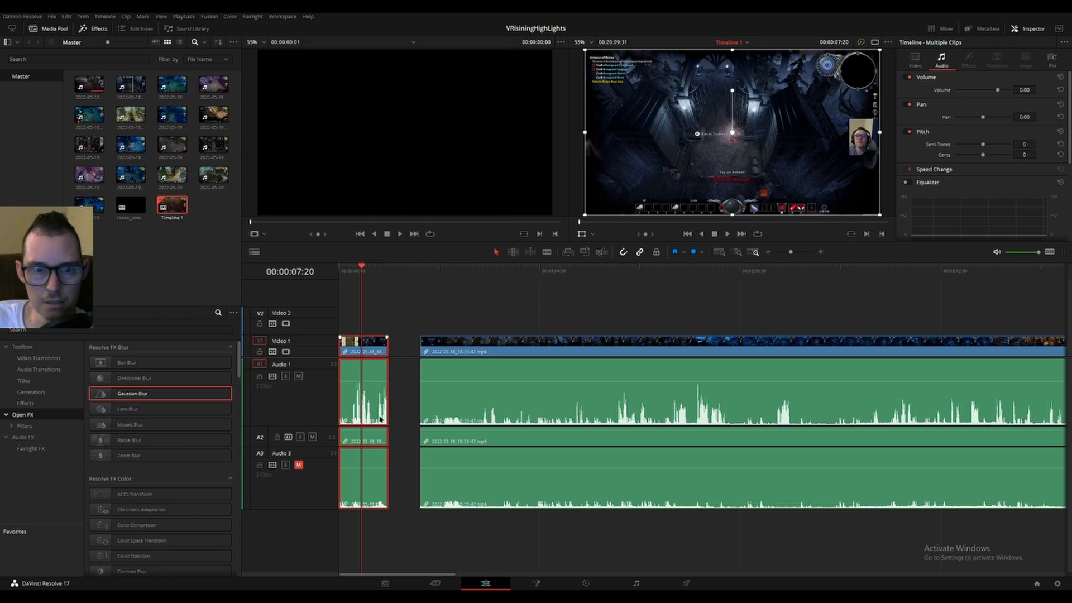
# - Paste the copied clip into the tiktok_videotest timeline and stack duplicates of its video on Video 2 and Video 3
pyautogui.doubleClick(130, 205)
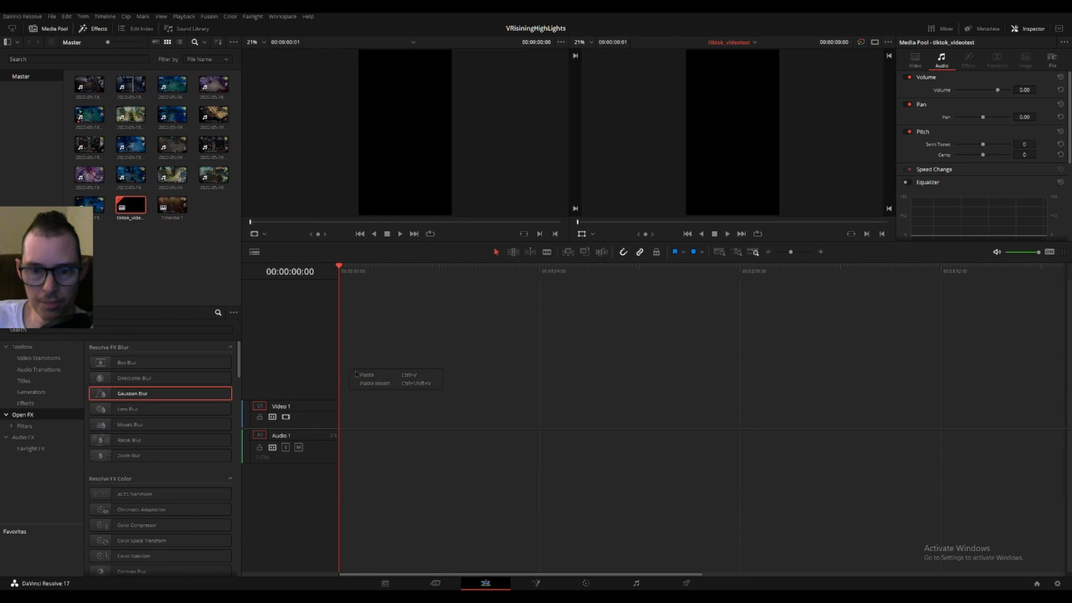
pyautogui.hotkey('ctrl', 'v')
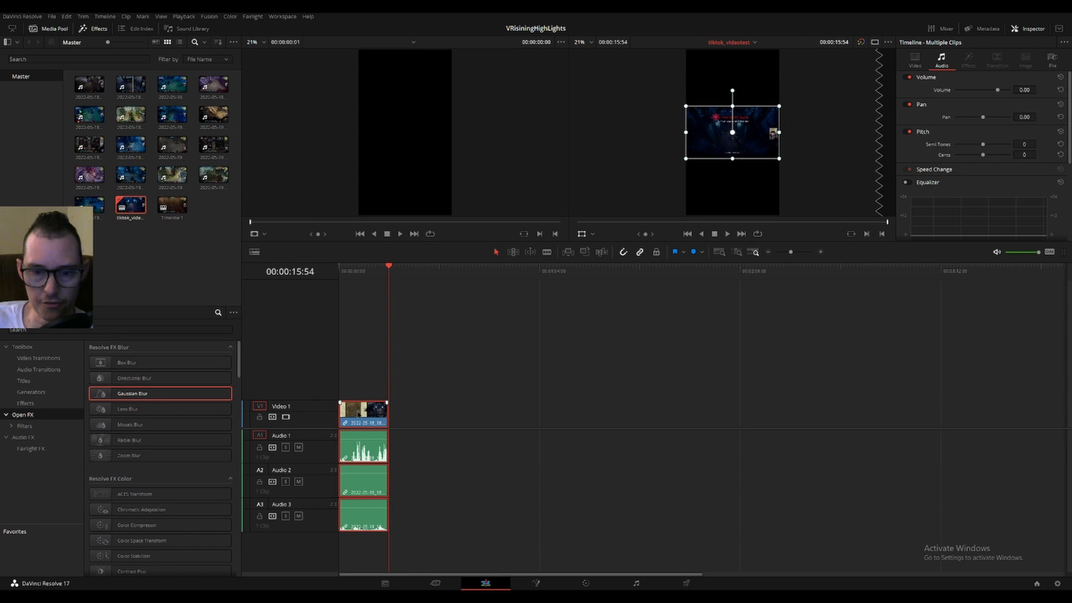
pyautogui.moveTo(358, 416); pyautogui.dragTo(366, 360)
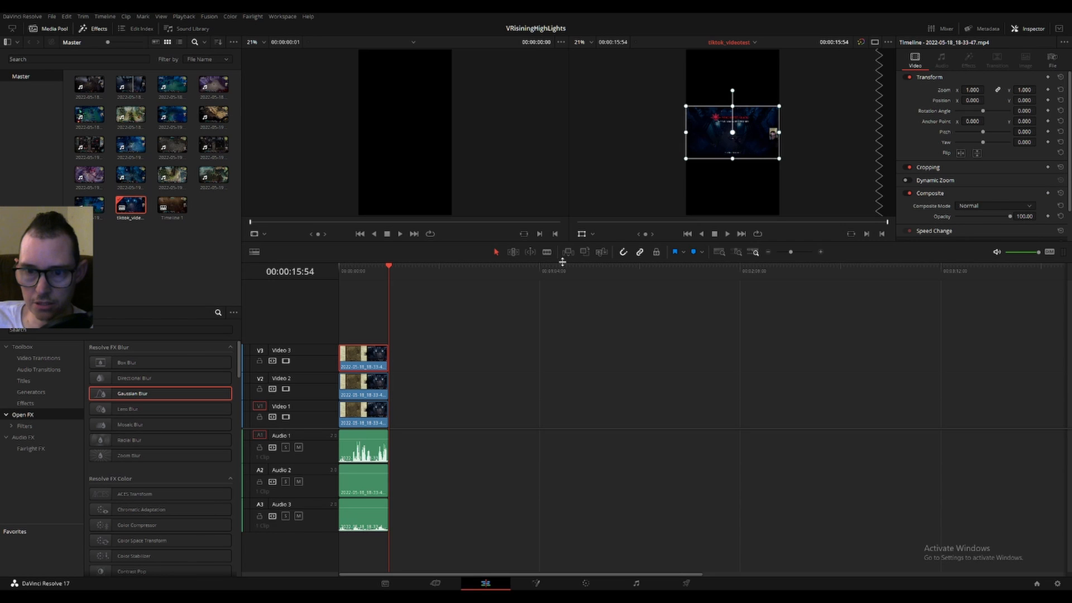
# - Crop the Video 3 clip down to just the webcam picture at the frame's right edge
pyautogui.moveTo(562, 261); pyautogui.dragTo(557, 400)
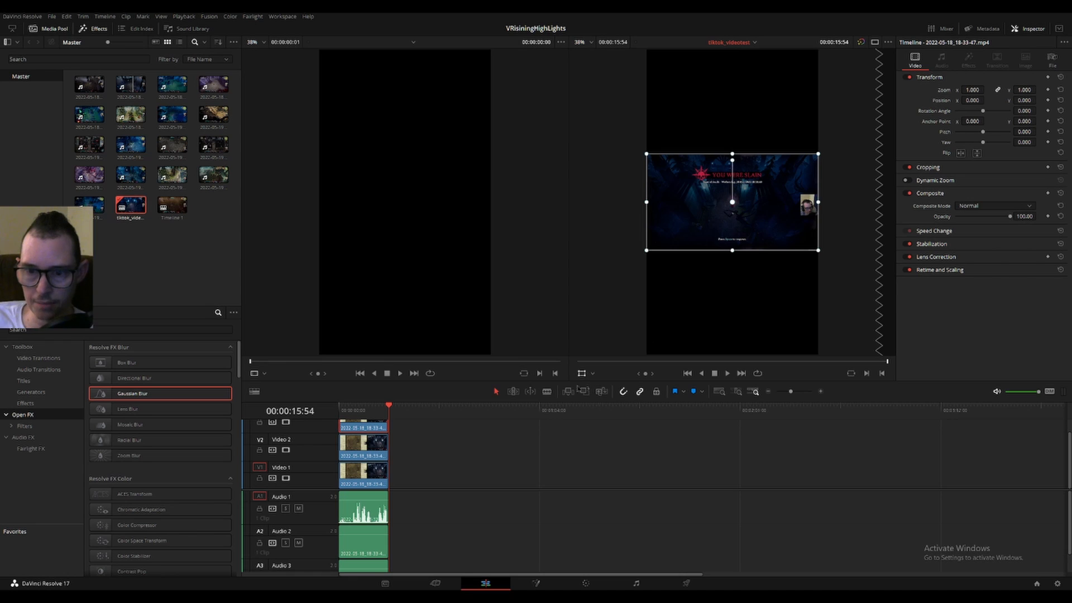
pyautogui.click(592, 374)
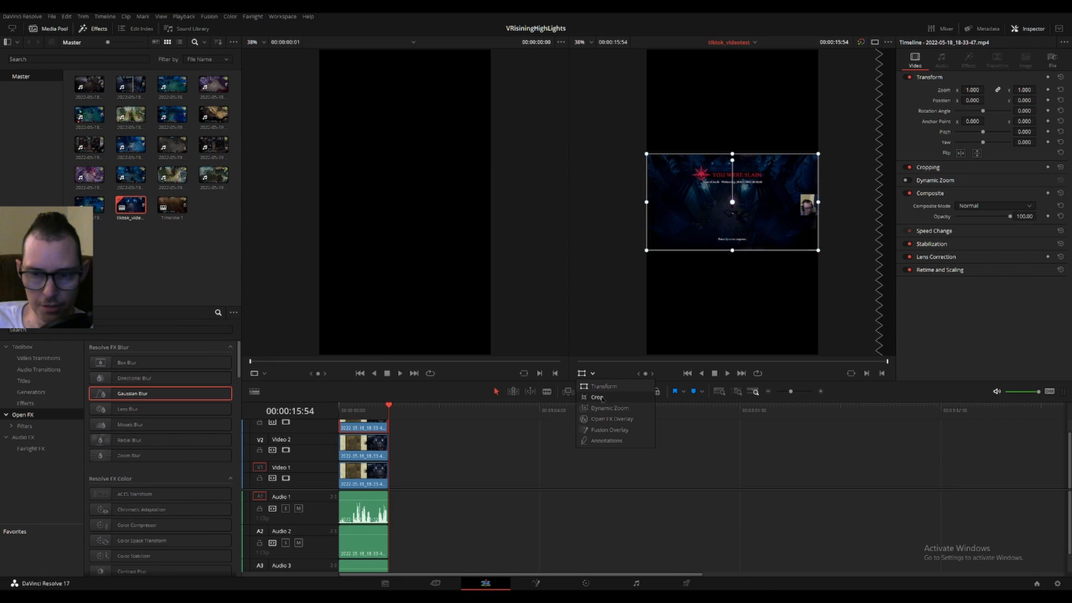
pyautogui.click(597, 397)
pyautogui.moveTo(646, 154); pyautogui.dragTo(797, 192)
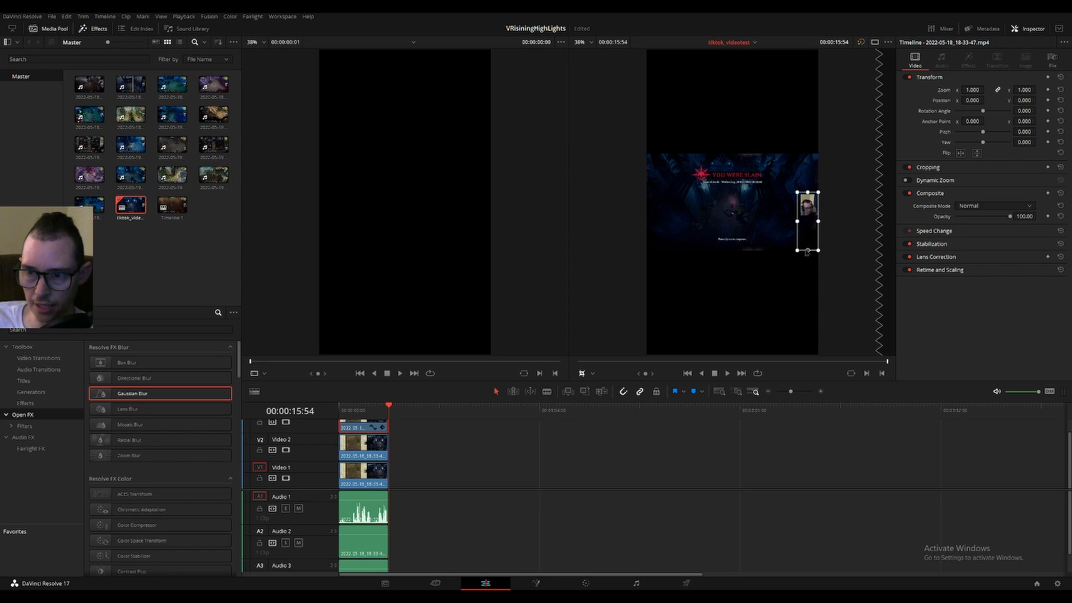
pyautogui.moveTo(807, 252); pyautogui.dragTo(816, 205)
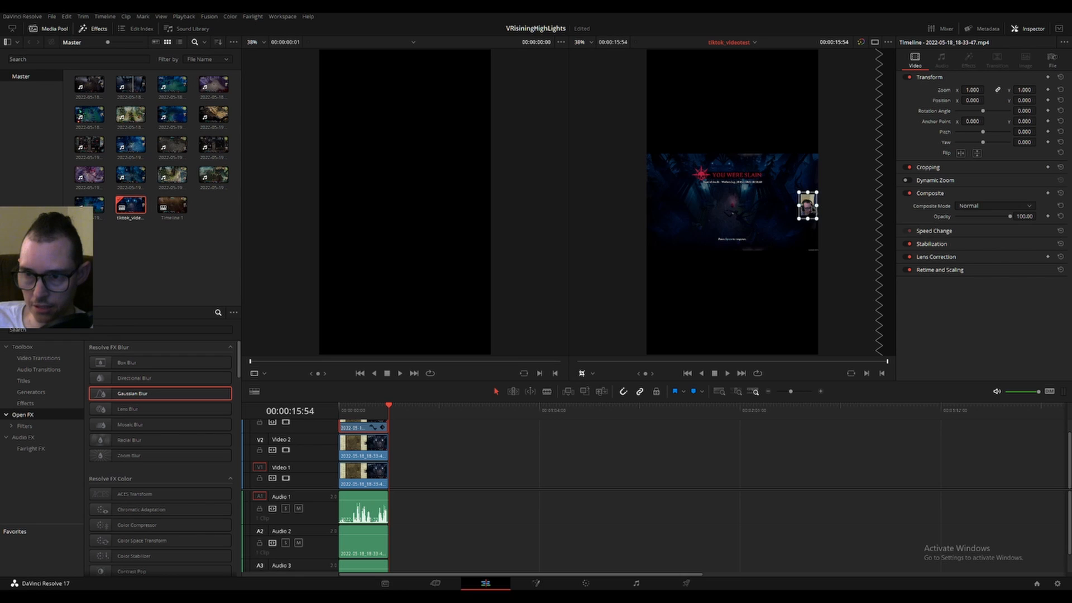
# - Scale the Video 1 clip up to a zoom of about 3.44 so it fills the vertical frame
pyautogui.click(363, 476)
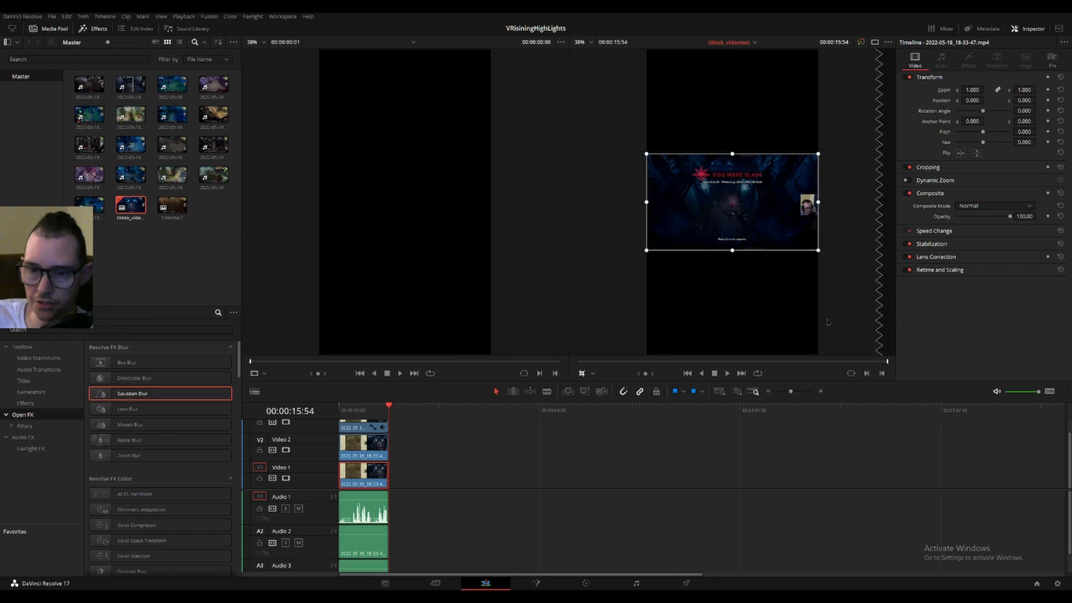
pyautogui.click(593, 374)
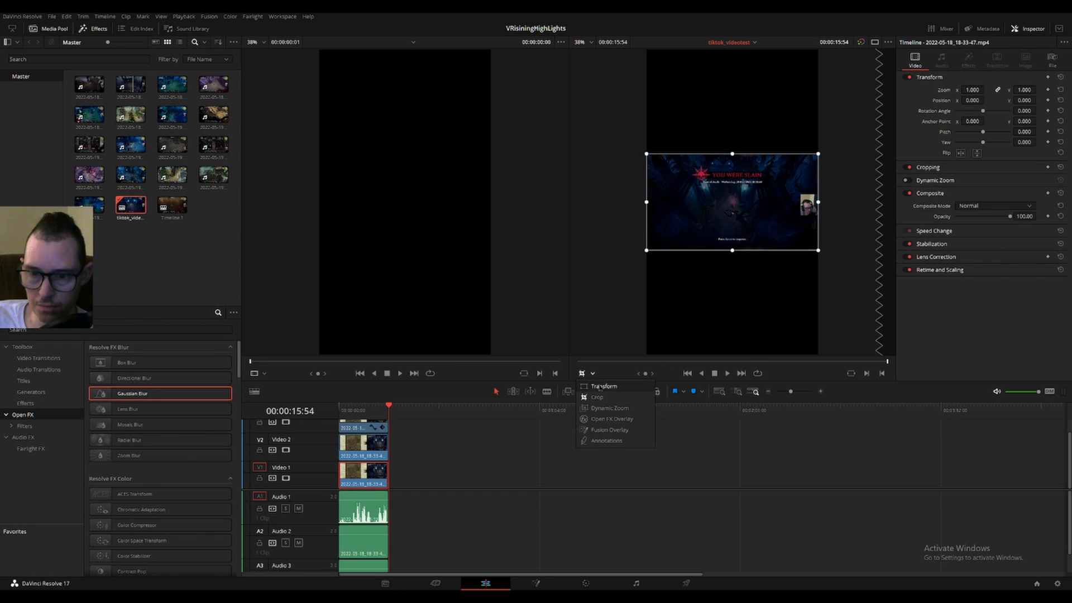
pyautogui.click(600, 385)
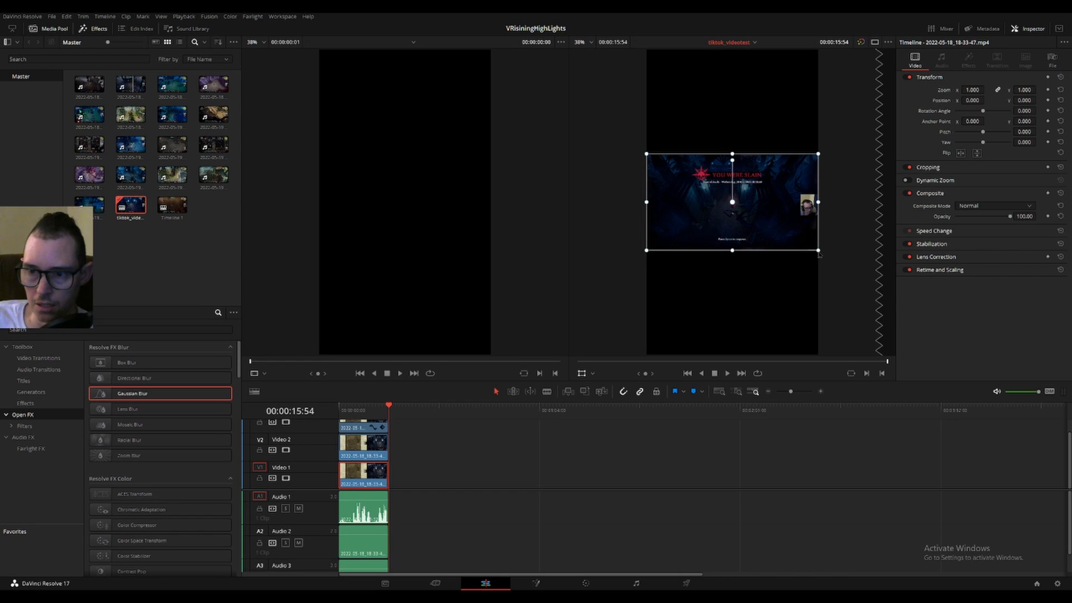
pyautogui.moveTo(818, 252); pyautogui.dragTo(1023, 516)
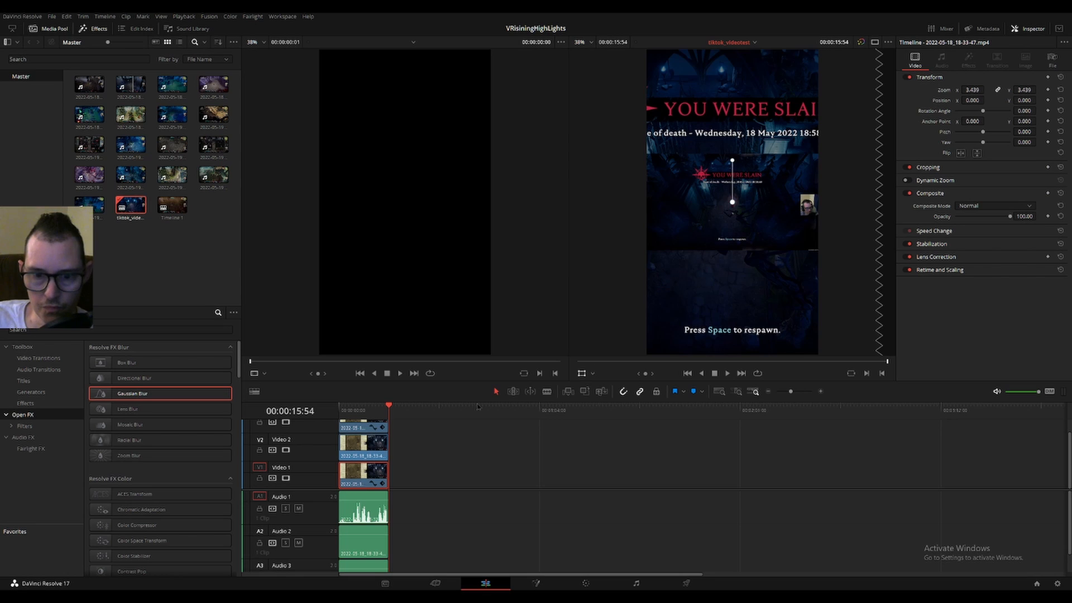
# - Enlarge the Video 2 gameplay clip to a zoom of about 1.14 with the Transform overlay
pyautogui.click(371, 451)
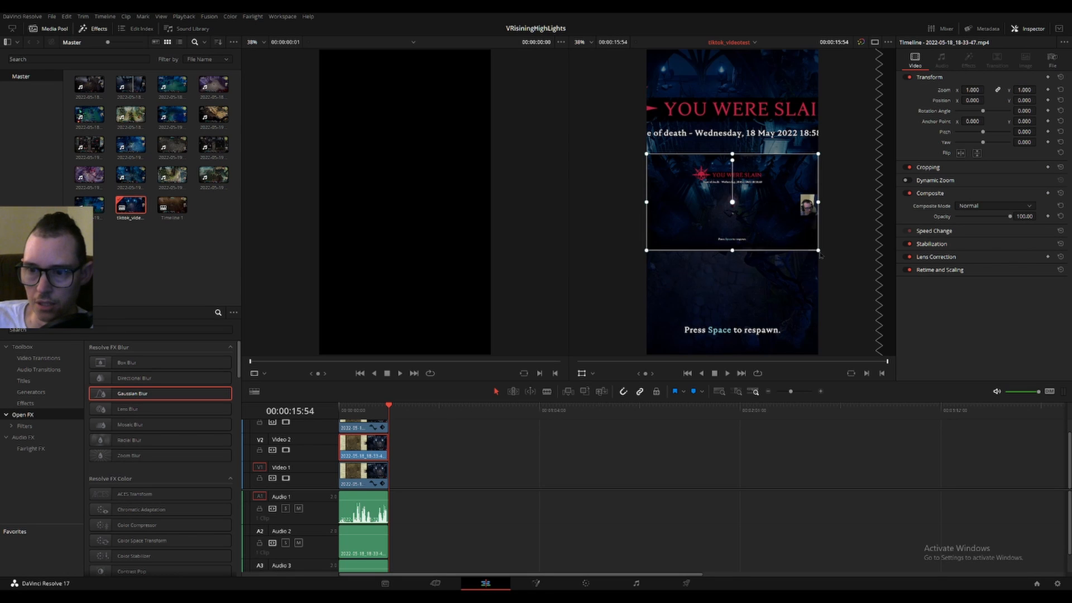
pyautogui.click(592, 375)
pyautogui.click(599, 387)
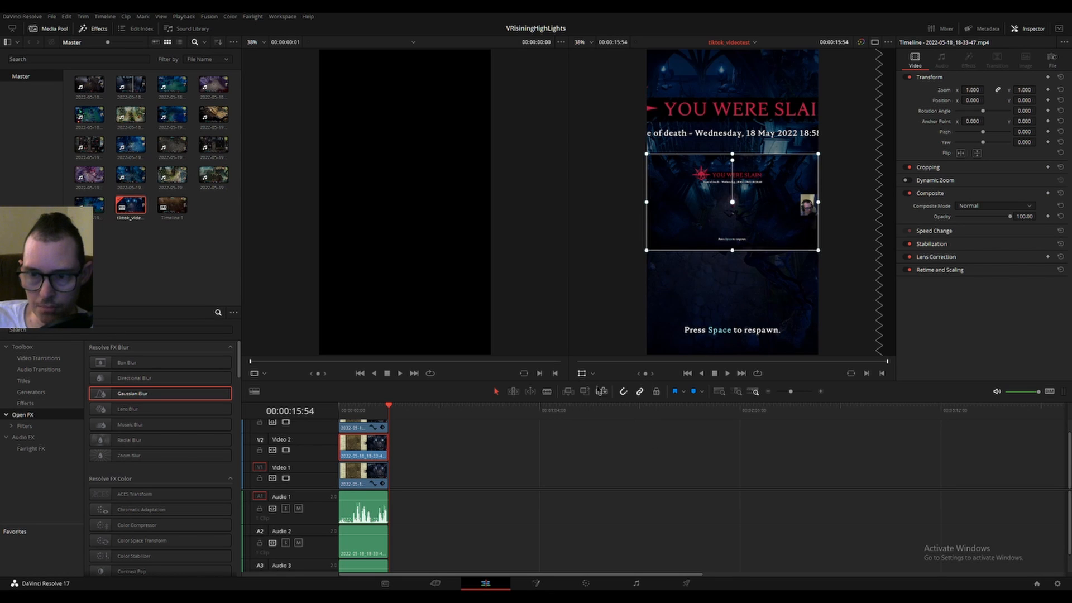
pyautogui.moveTo(818, 252)
pyautogui.mouseDown()
pyautogui.moveTo(843, 278)
pyautogui.moveTo(830, 257)
pyautogui.mouseUp()
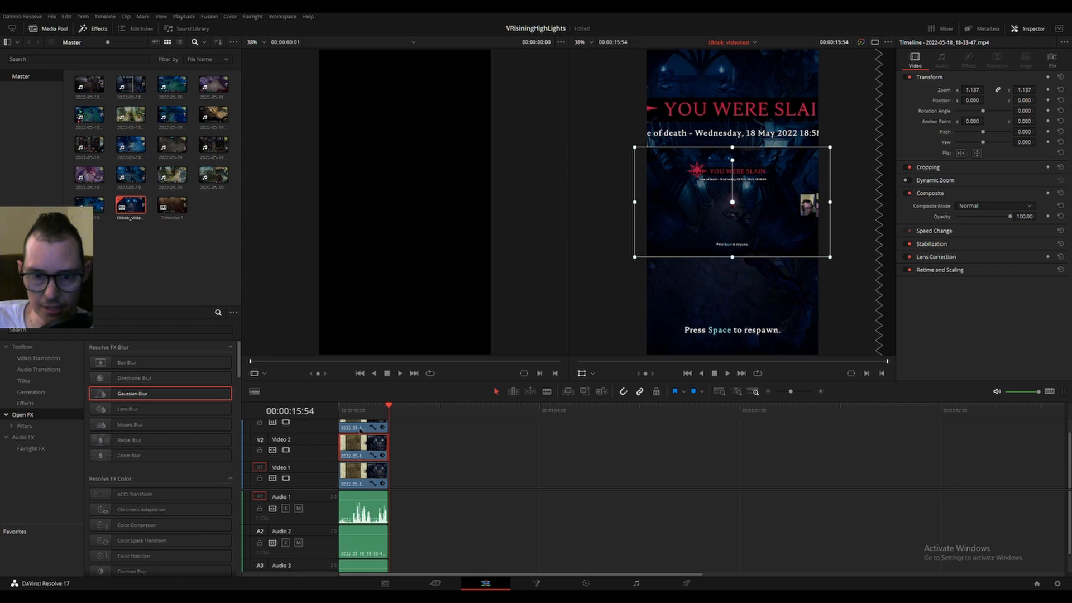
# - Centre the cropped webcam clip above the gameplay at position about -487, 1215, with its anchor point at about 474, -21
pyautogui.click(360, 427)
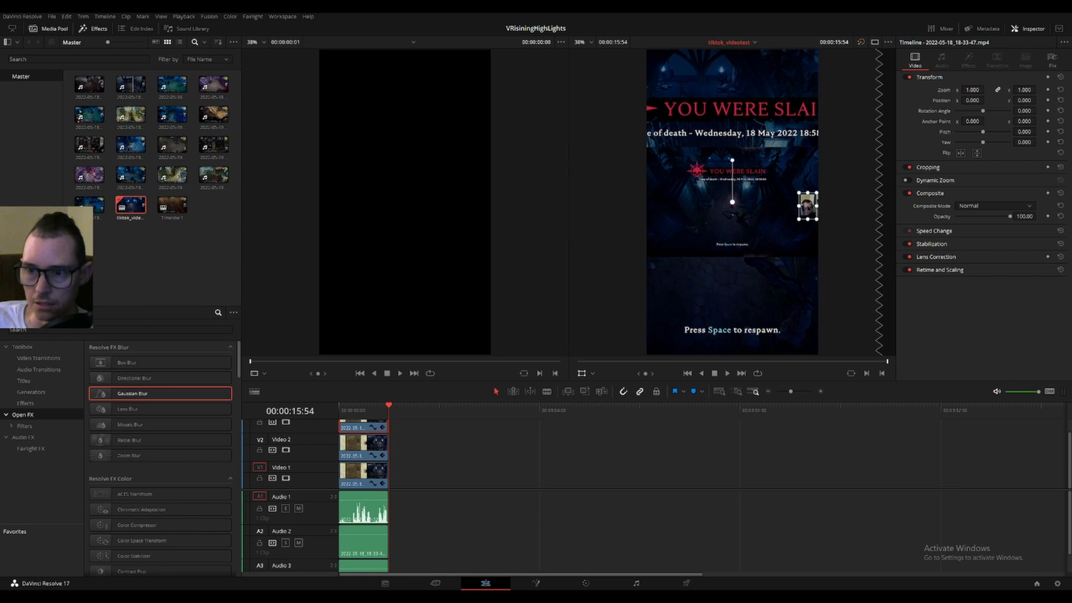
pyautogui.moveTo(807, 206); pyautogui.dragTo(729, 145)
pyautogui.moveTo(655, 141); pyautogui.dragTo(729, 145)
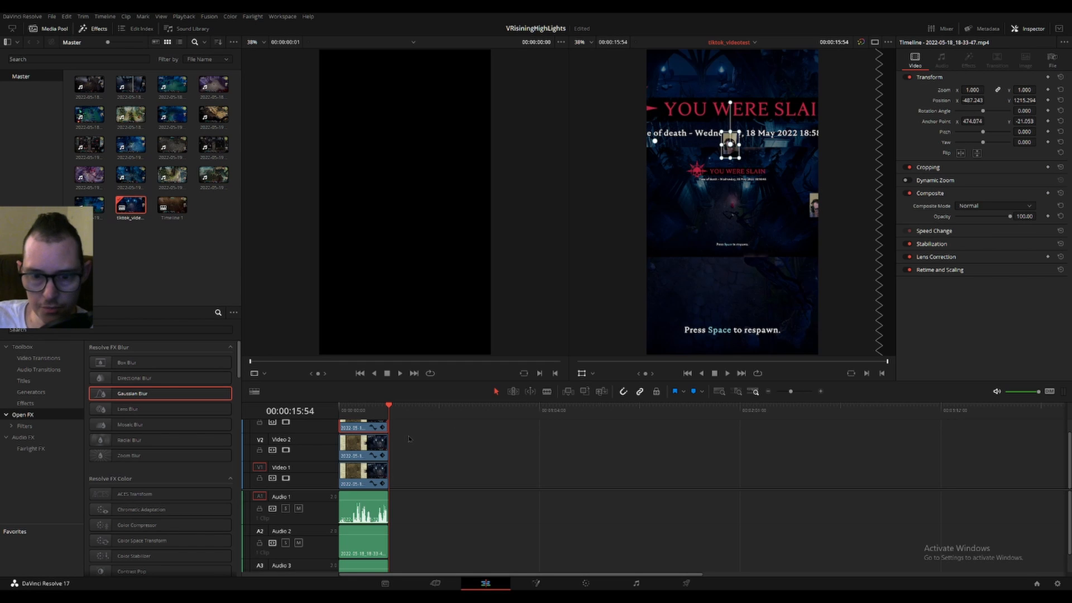
# - Enlarge the Video 2 gameplay clip further to a zoom of about 1.29, then select the webcam clip
pyautogui.click(362, 456)
pyautogui.moveTo(830, 257); pyautogui.dragTo(843, 264)
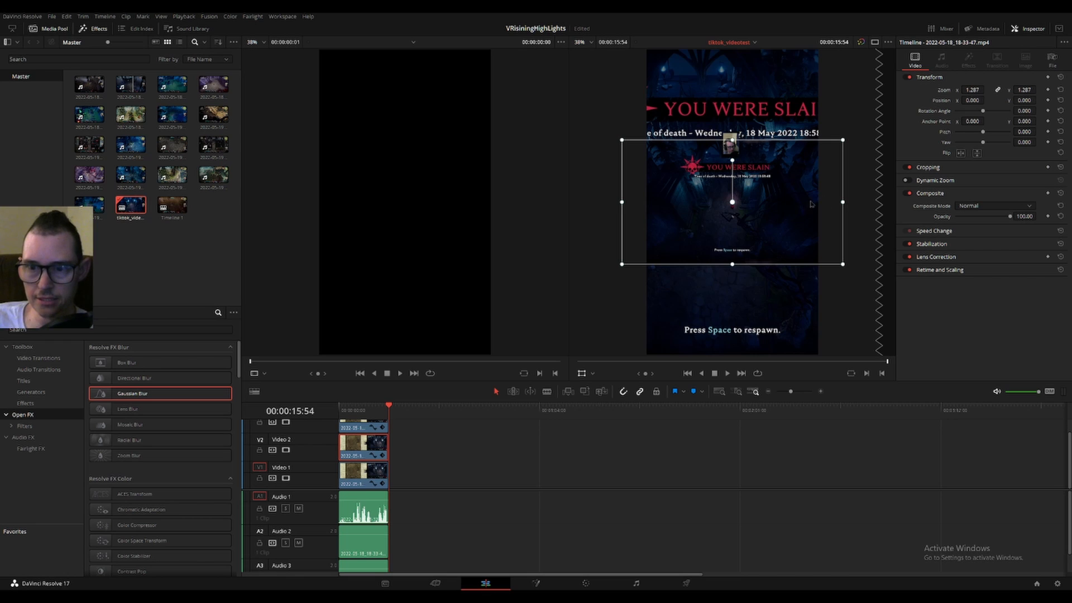
pyautogui.click(719, 155)
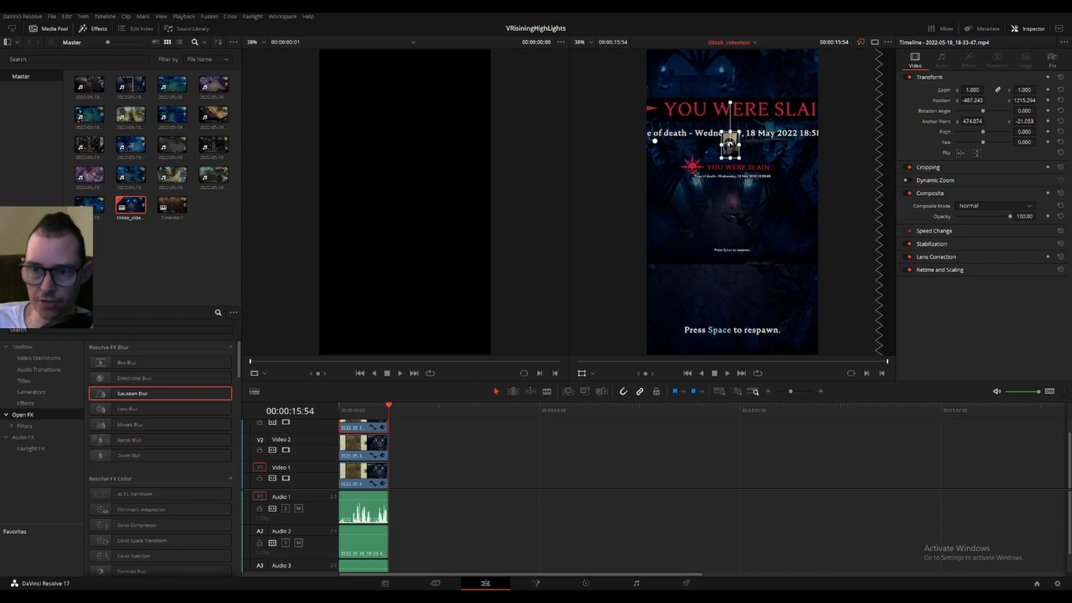
# - Apply the Gaussian Blur effect to the Video 1 background clip and open its effect settings
pyautogui.click(355, 475)
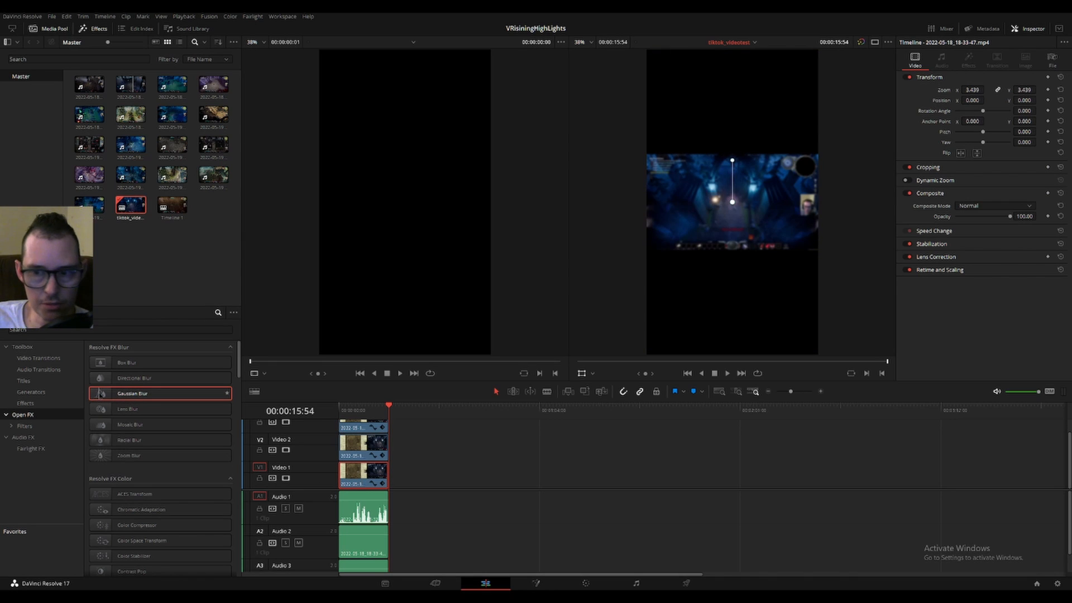
pyautogui.moveTo(110, 398); pyautogui.dragTo(357, 479)
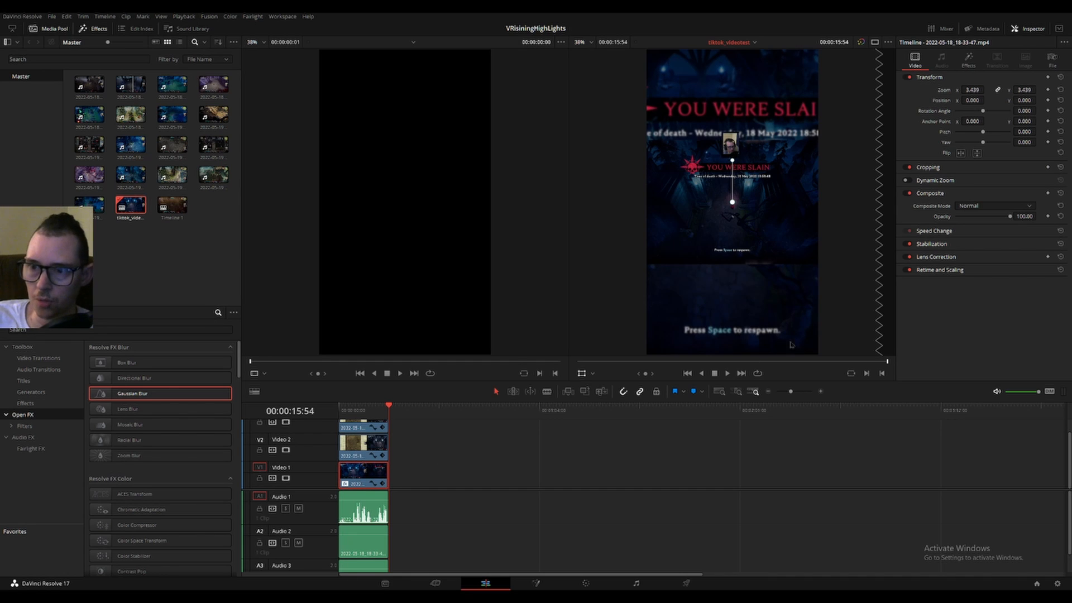
pyautogui.click(969, 61)
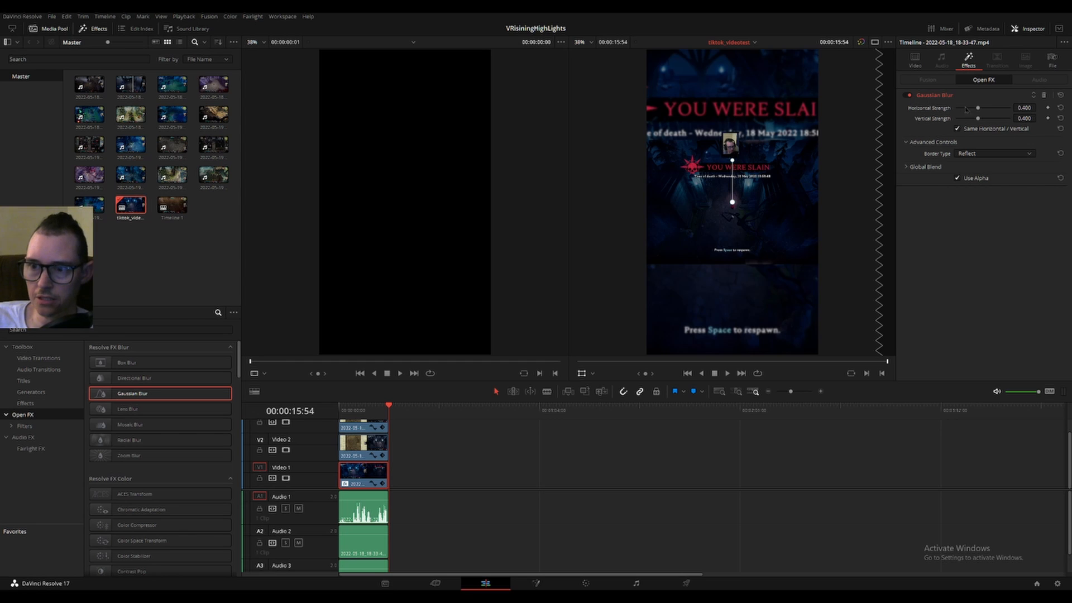
# - Raise the Gaussian Blur on the Video 1 background clip to a horizontal and vertical strength of 0.760
pyautogui.moveTo(977, 111); pyautogui.dragTo(997, 108)
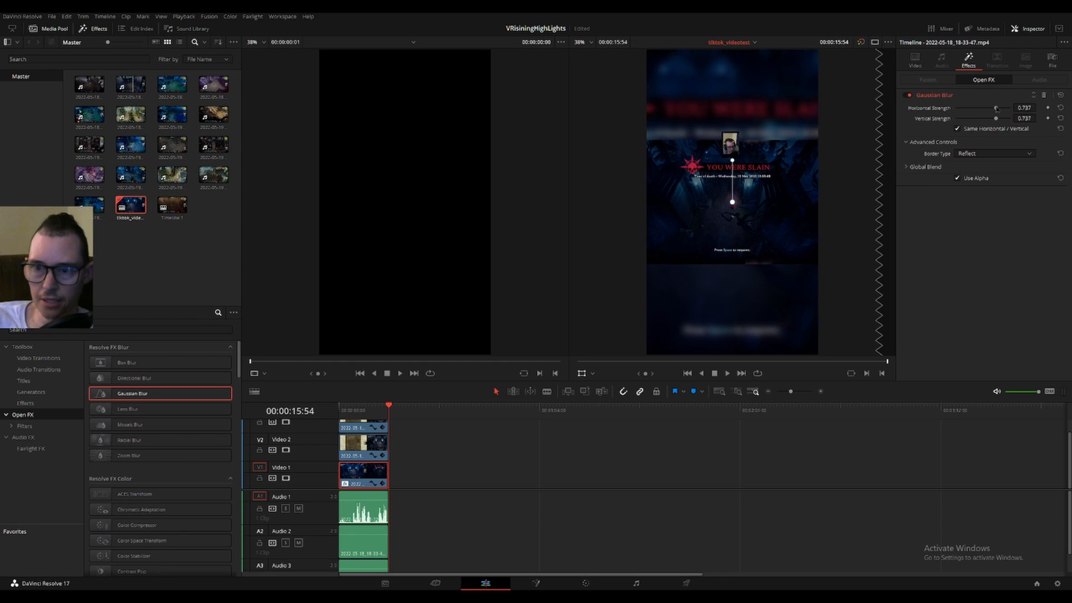
pyautogui.moveTo(995, 109); pyautogui.dragTo(997, 109)
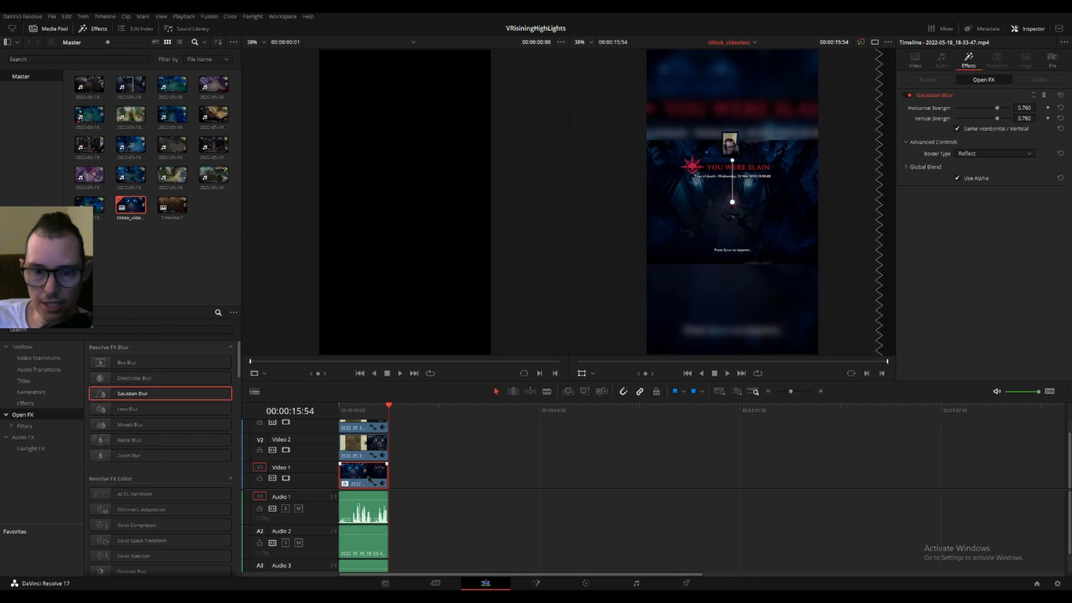
# - Enlarge the webcam clip on Video 3 to a zoom of about 4.04 and place it above the gameplay at position about -477, 1998
pyautogui.click(362, 455)
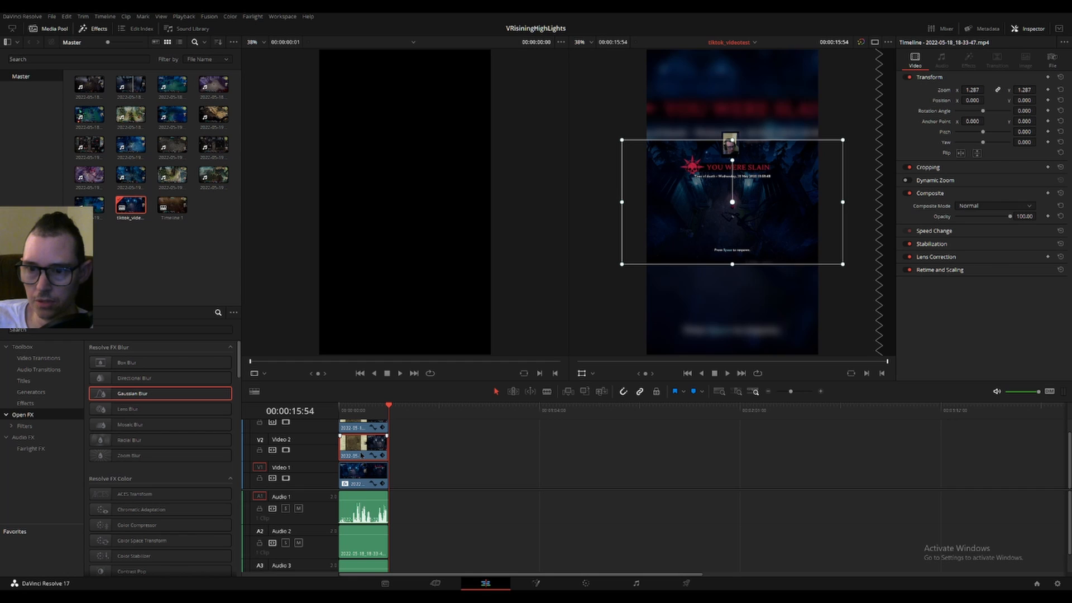
pyautogui.click(382, 428)
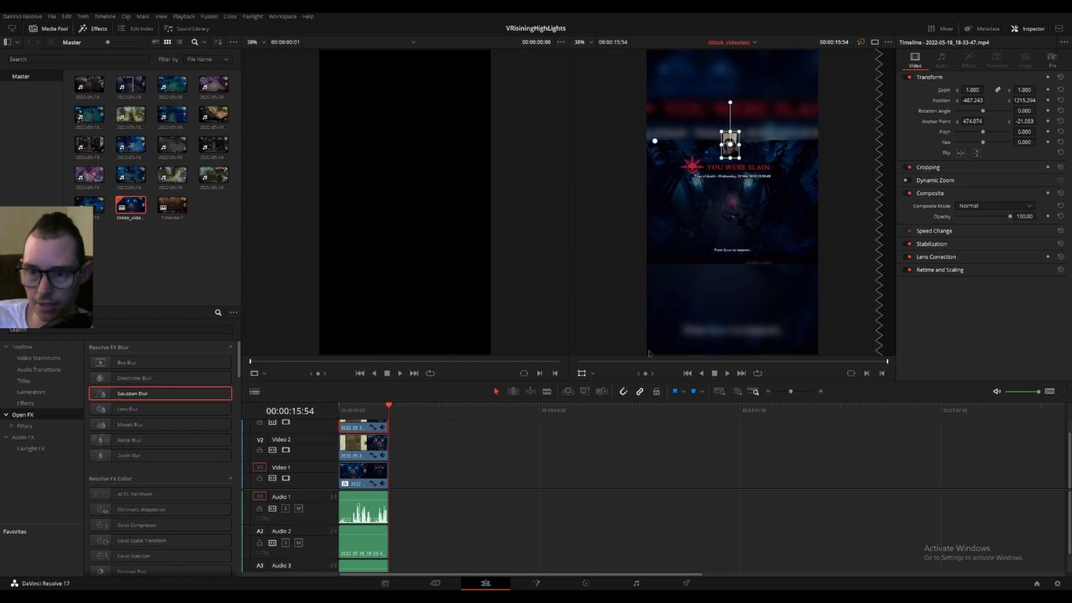
pyautogui.click(593, 374)
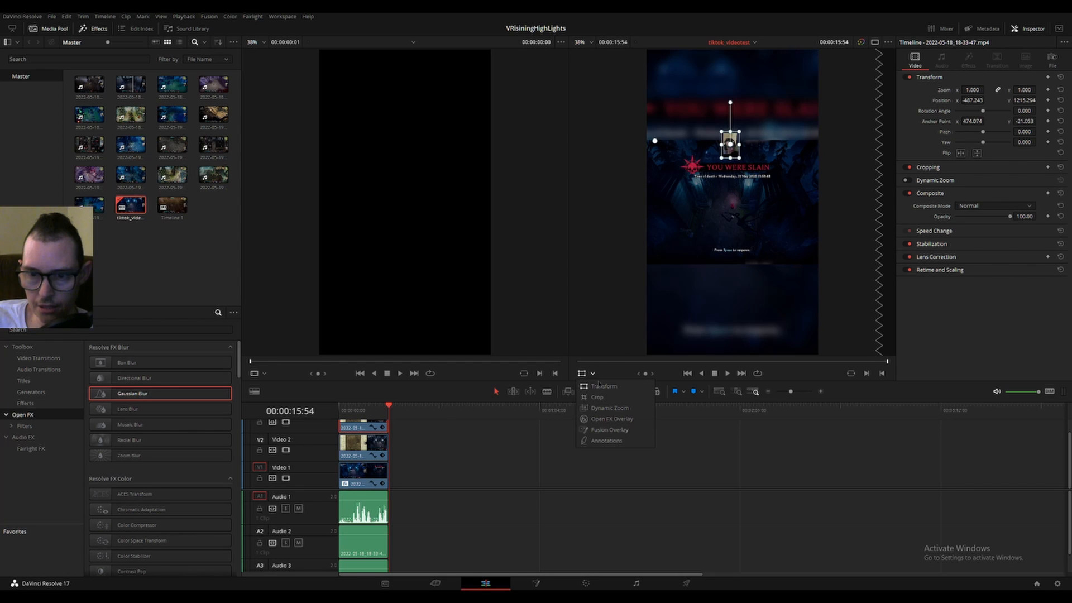
pyautogui.click(604, 386)
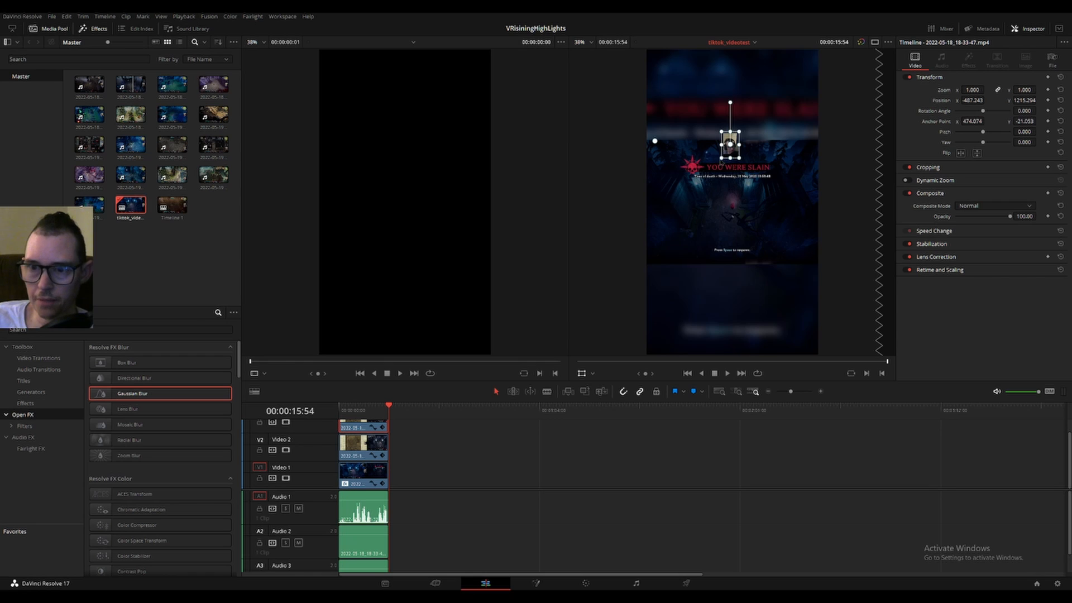
pyautogui.moveTo(722, 159); pyautogui.dragTo(696, 161)
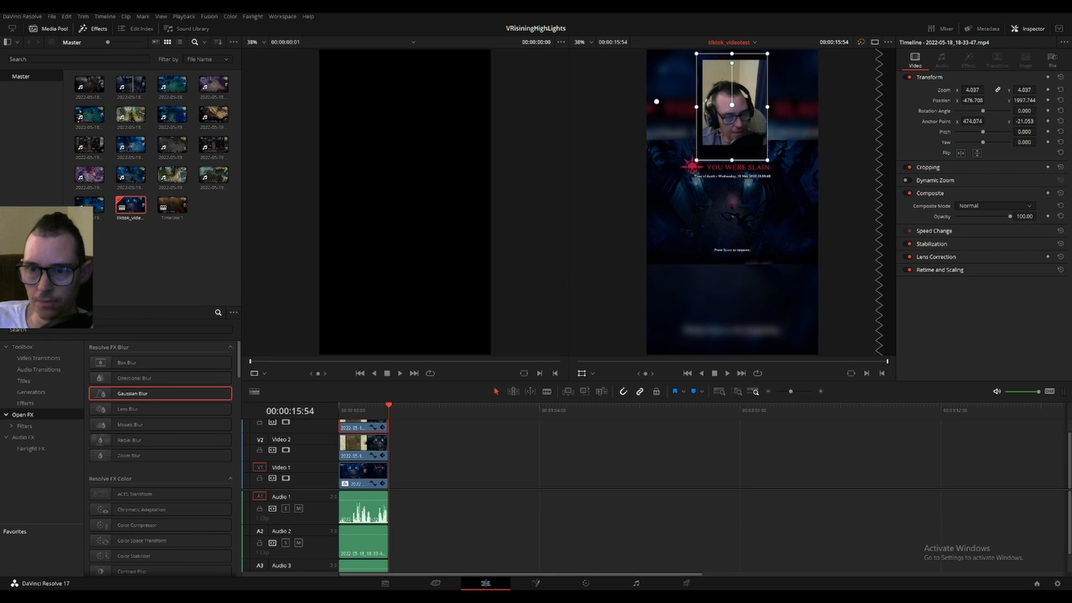
# - Crop all four sides of the webcam clip to remove the dark border and tighten the frame around the face
pyautogui.click(593, 373)
pyautogui.click(598, 397)
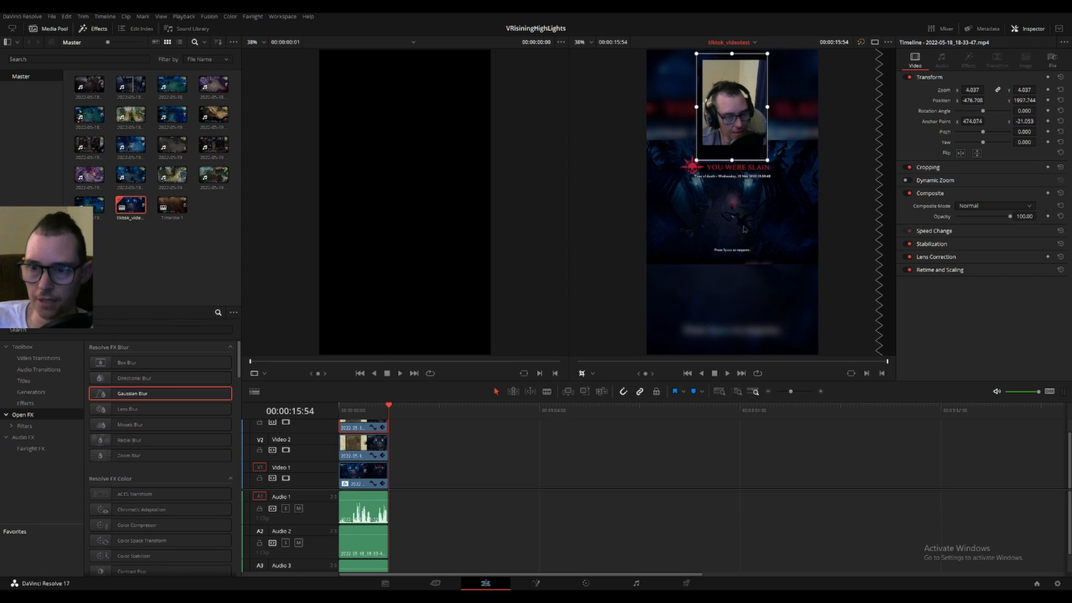
pyautogui.moveTo(733, 160); pyautogui.dragTo(734, 147)
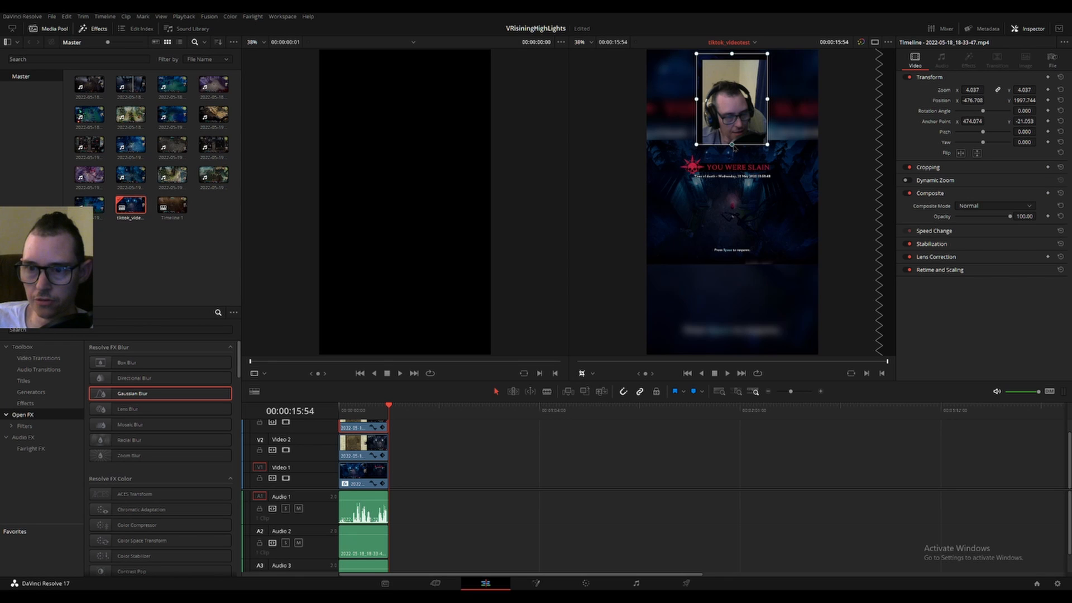
pyautogui.moveTo(768, 101); pyautogui.dragTo(763, 100)
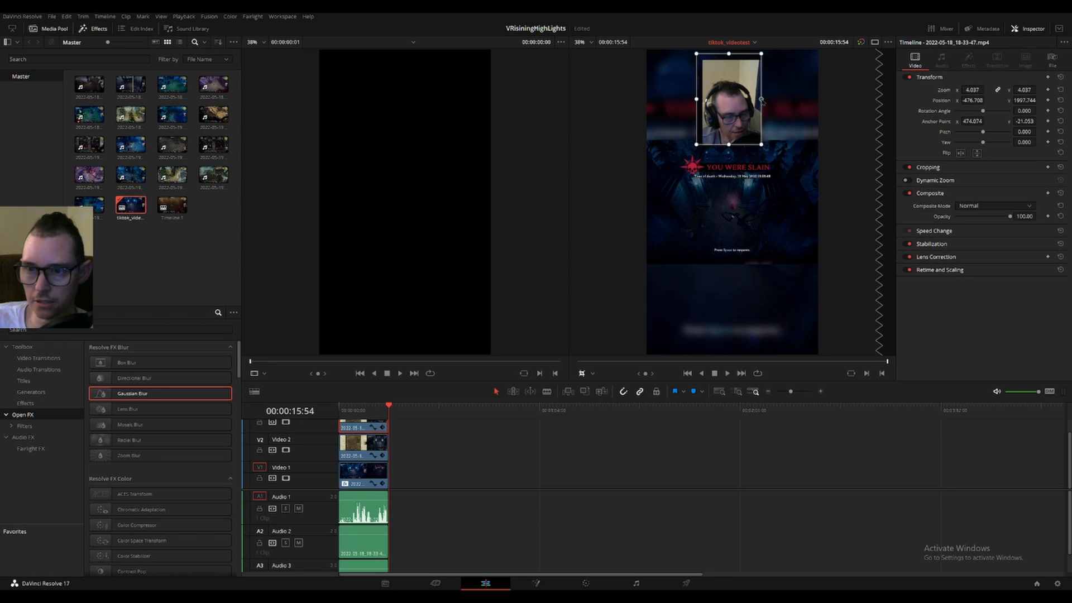
pyautogui.moveTo(697, 101); pyautogui.dragTo(702, 100)
pyautogui.moveTo(732, 54); pyautogui.dragTo(727, 80)
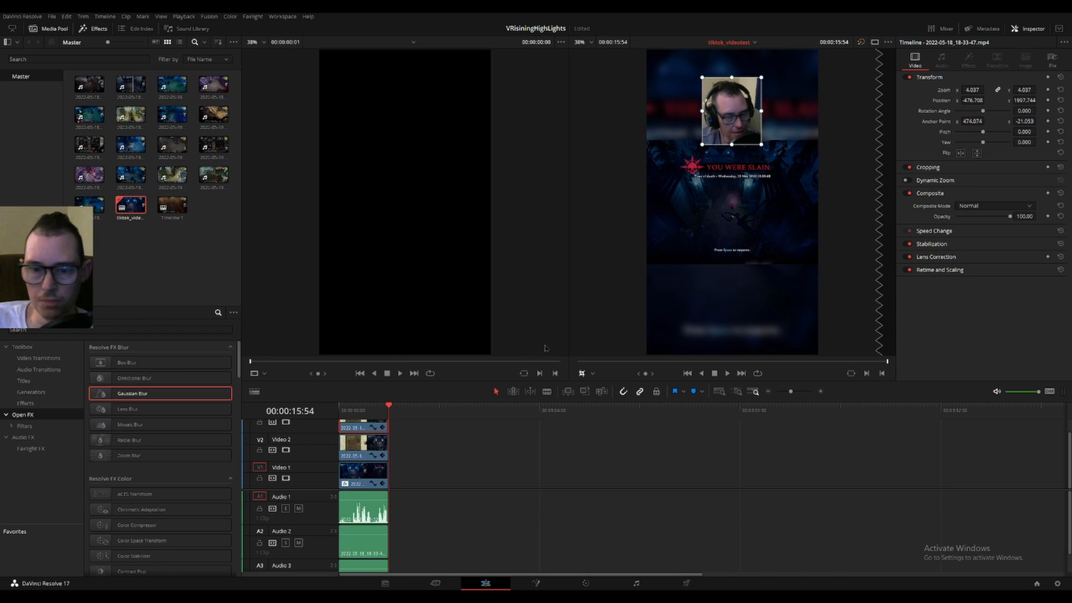
# - Enlarge the cropped webcam clip to a zoom of about 4.98 and reposition it above the gameplay at about -461, 2214
pyautogui.click(582, 373)
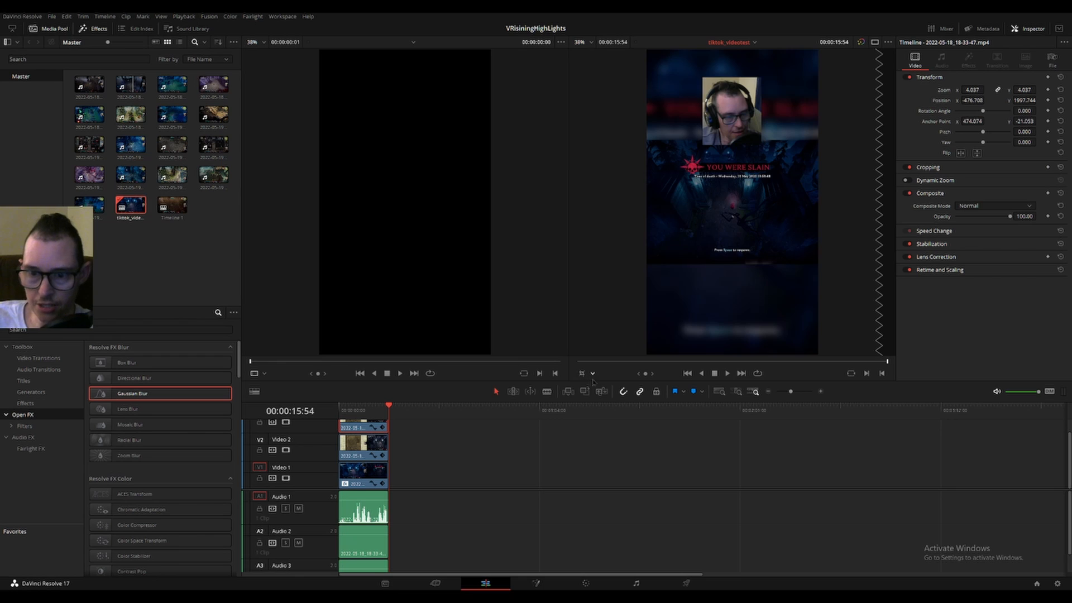
pyautogui.click(592, 373)
pyautogui.click(609, 407)
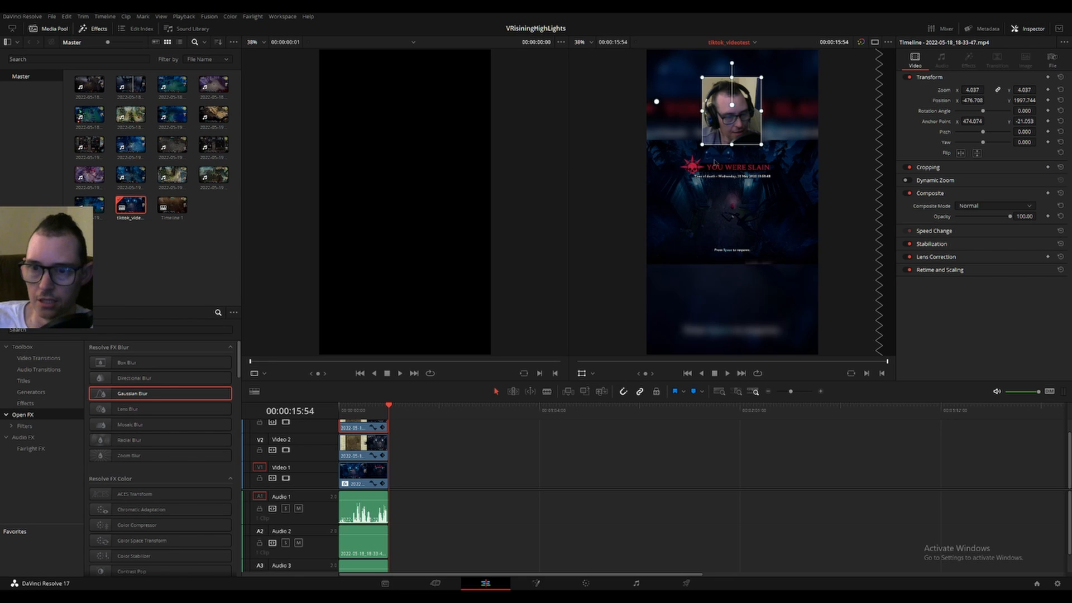
pyautogui.moveTo(703, 145); pyautogui.dragTo(734, 111)
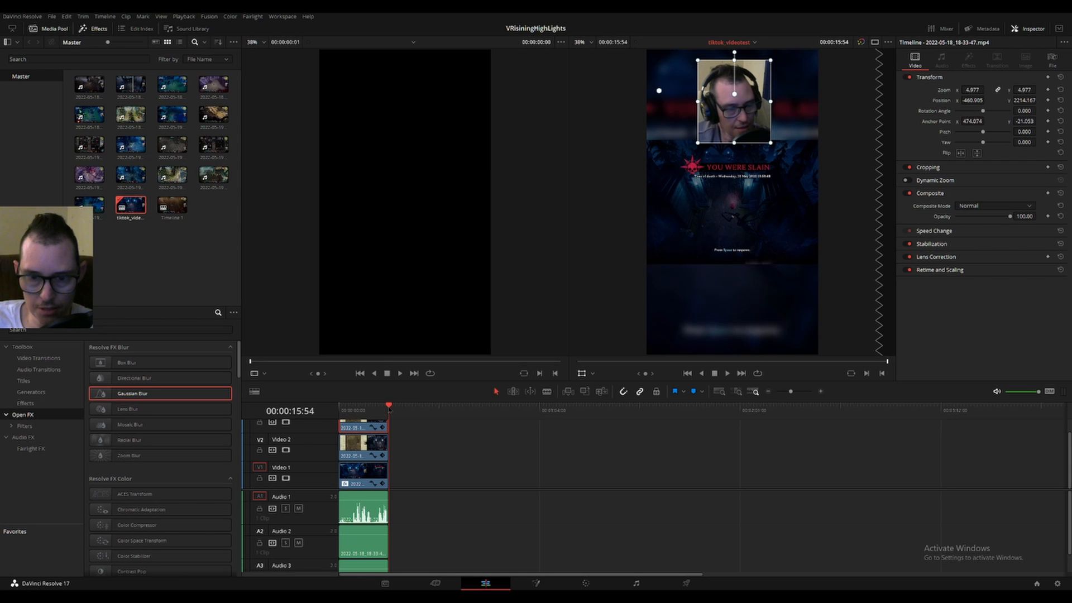
# - Play the timeline from its beginning to review the vertical composition, then return the playhead to the start
pyautogui.moveTo(387, 409); pyautogui.dragTo(334, 412)
pyautogui.press('space')
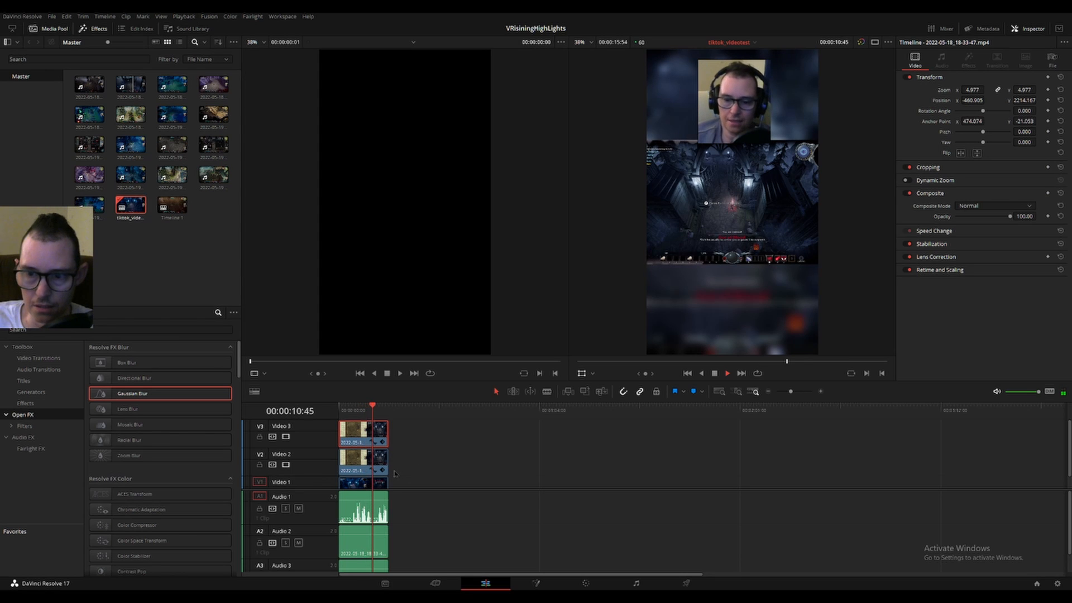
pyautogui.press('space')
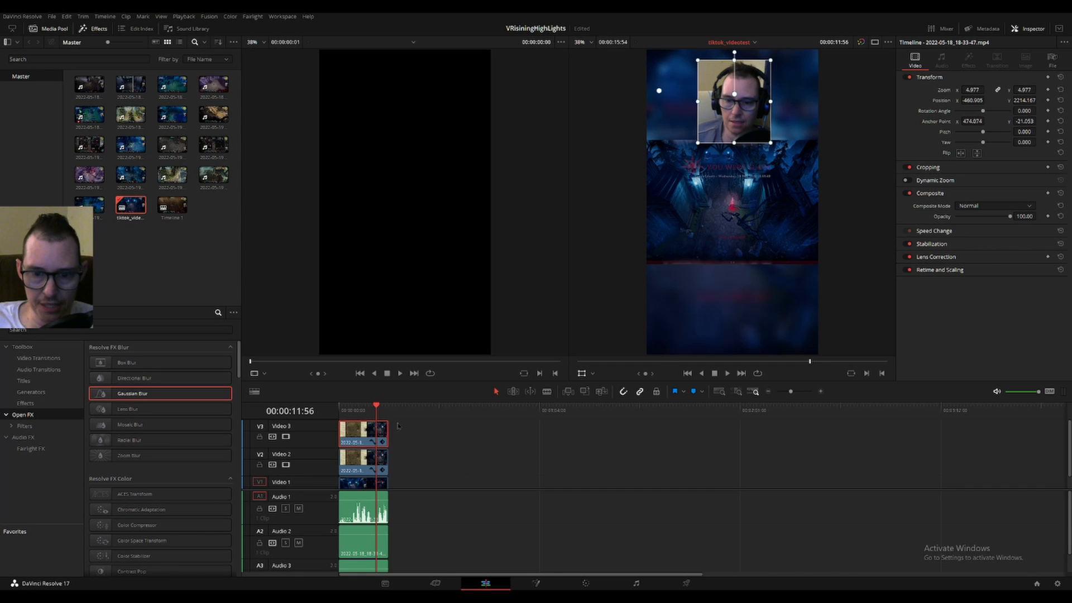
pyautogui.press('Home')
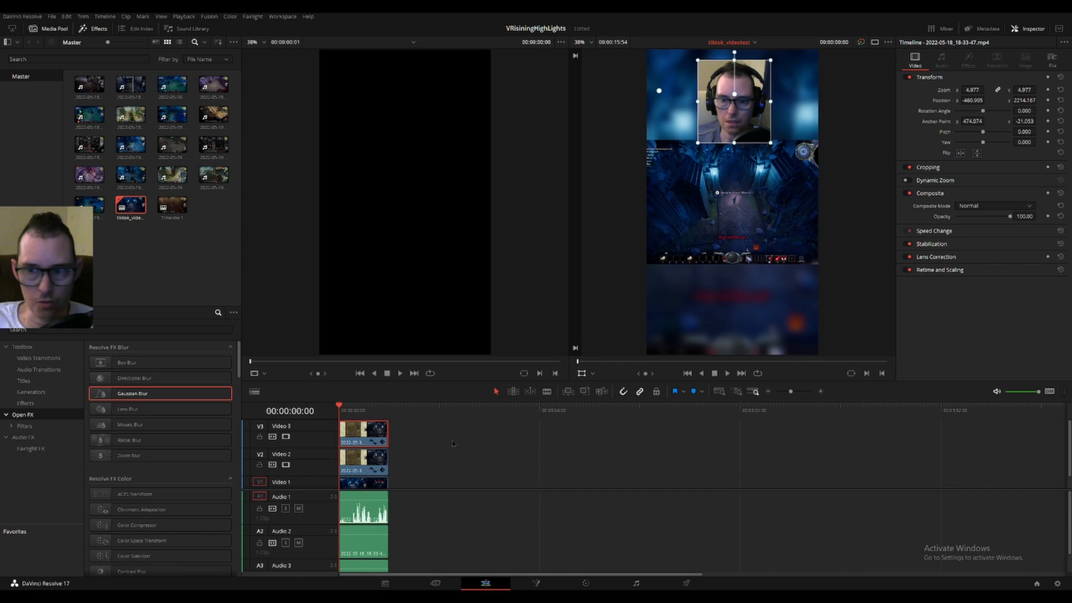
# - Set up a Custom render of the timeline with the filename tiktoktest2, keeping the MP4 format and H.264 codec
pyautogui.click(682, 584)
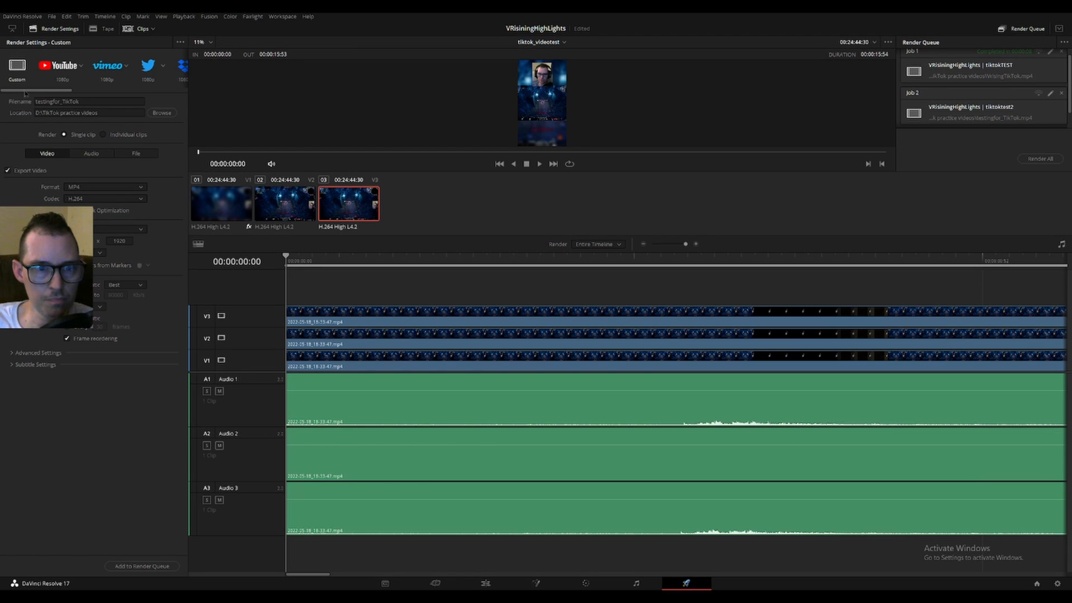
pyautogui.click(21, 69)
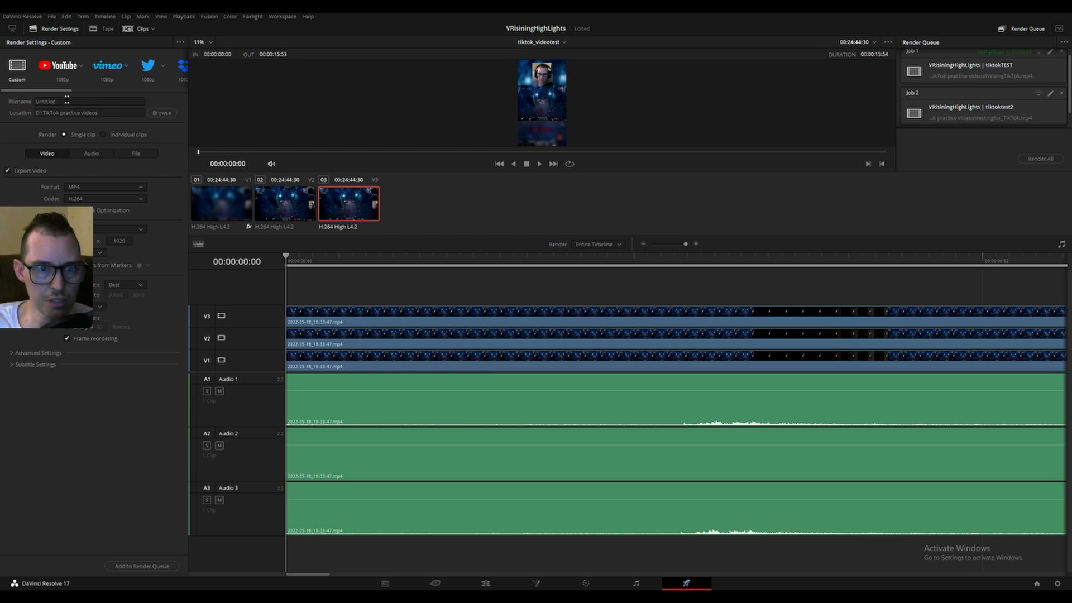
pyautogui.doubleClick(50, 101)
pyautogui.press('BackSpace')
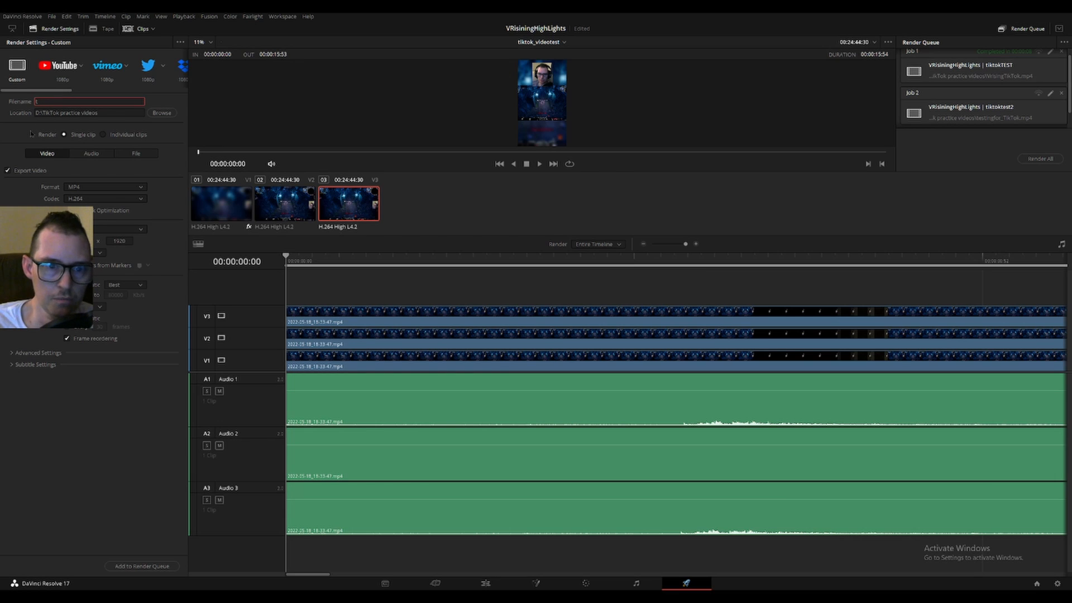
pyautogui.write('tiktok')
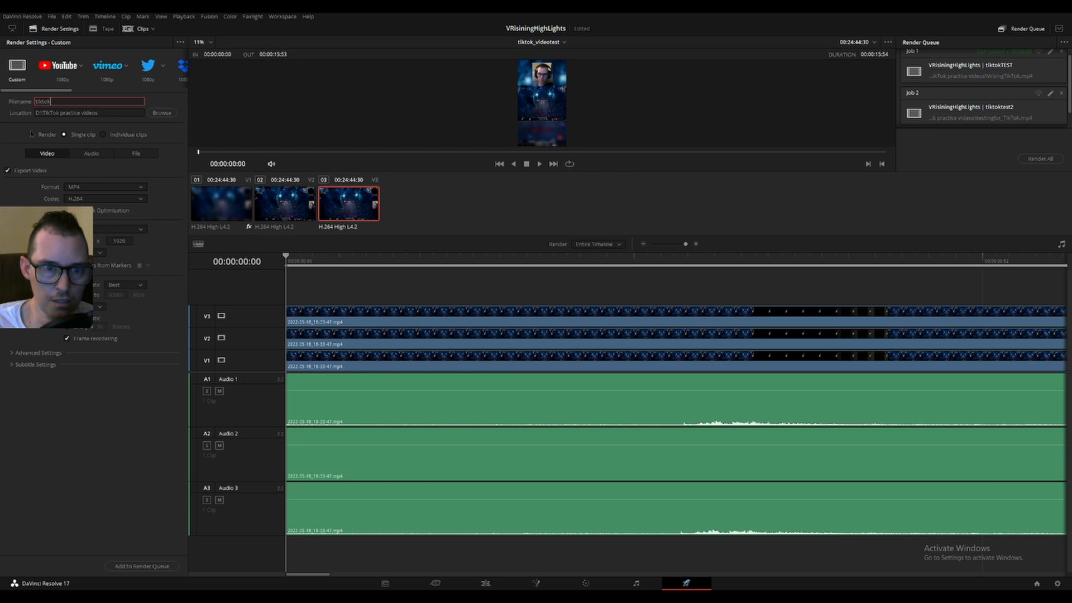
pyautogui.write('test2')
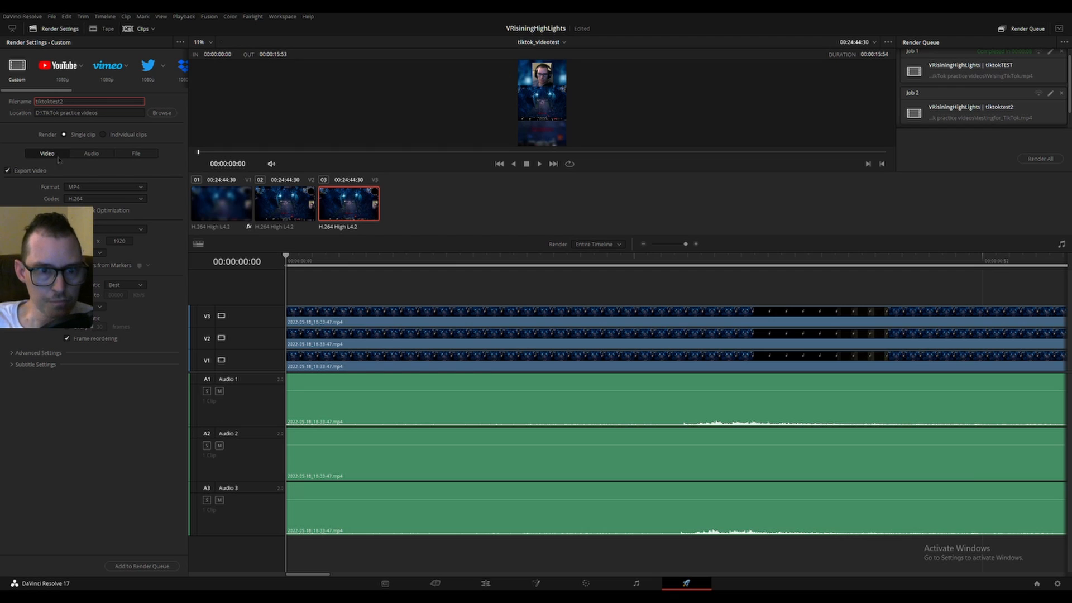
pyautogui.click(94, 200)
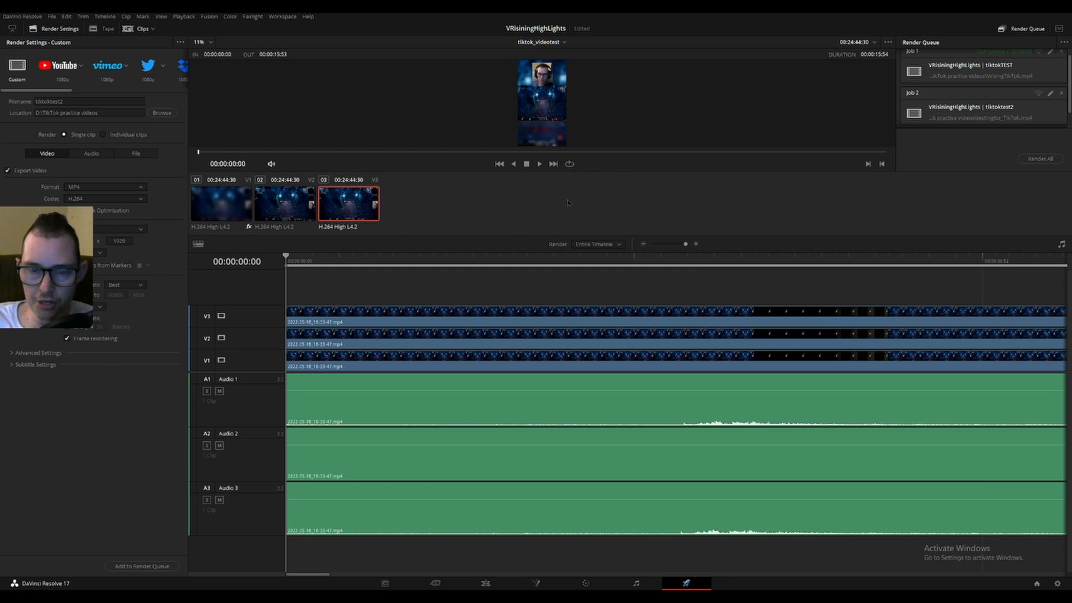
# - Add the tiktok_videotest timeline to the render queue, select its job and start rendering only that job
pyautogui.scroll(-2, 982, 106)
pyautogui.click(983, 109)
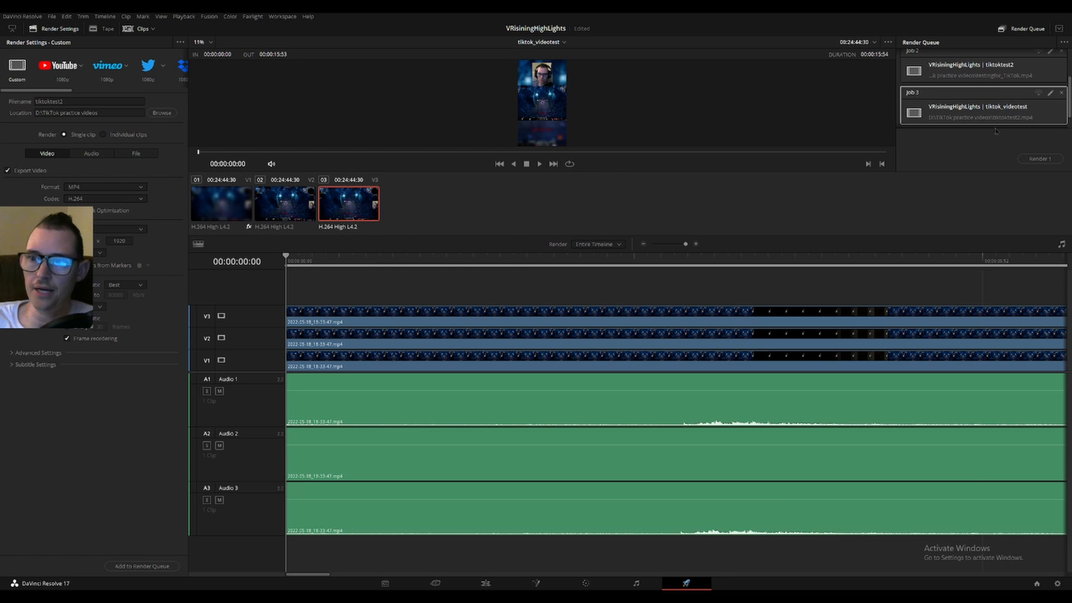
pyautogui.click(1039, 161)
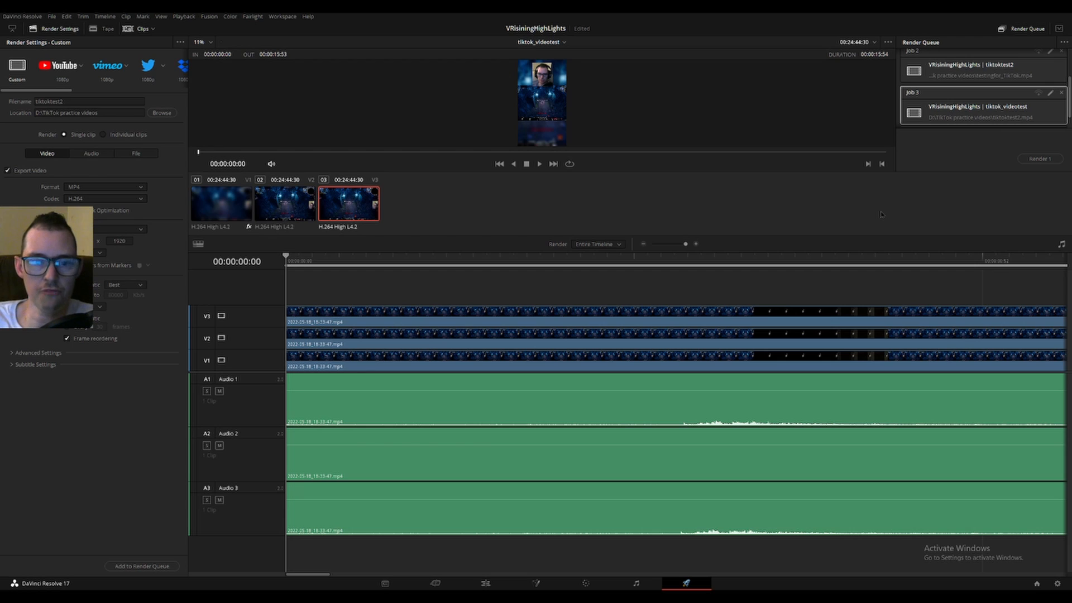